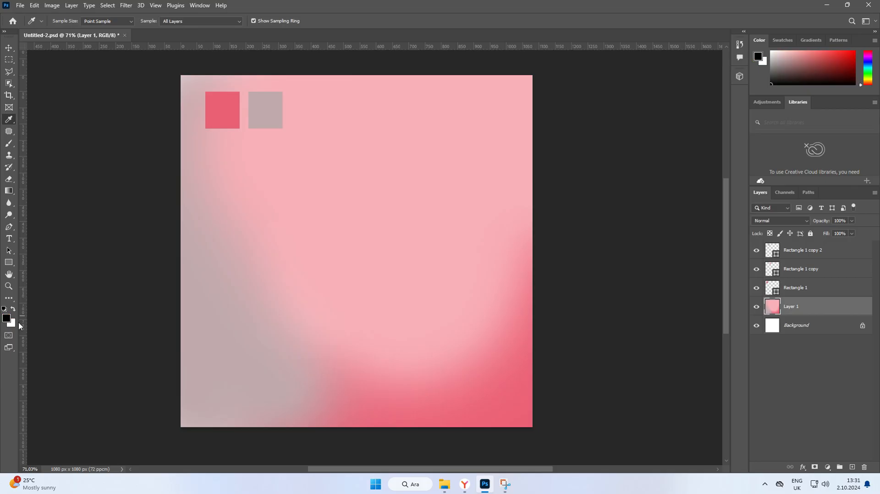
# - Paint soft white brush strokes along the left side of the pink background on Layer 1
pyautogui.press('x')
pyautogui.press('b')
pyautogui.moveTo(207, 324)
pyautogui.mouseDown()
pyautogui.moveTo(183, 373)
pyautogui.moveTo(200, 112)
pyautogui.moveTo(183, 344)
pyautogui.moveTo(188, 403)
pyautogui.mouseUp()
pyautogui.press('v')
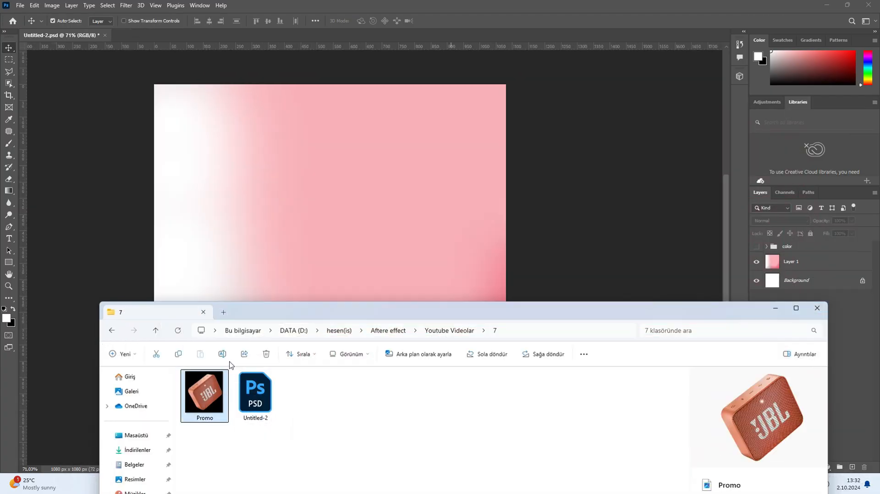
# - Try to place the Promo image from File Explorer onto the Photoshop canvas
pyautogui.moveTo(212, 388); pyautogui.dragTo(297, 245)
pyautogui.moveTo(416, 248); pyautogui.dragTo(418, 228)
# - Draw an ellipse shape above Layer 1 as a circle about 922 px wide in the lower-right area of the canvas
pyautogui.click(830, 265)
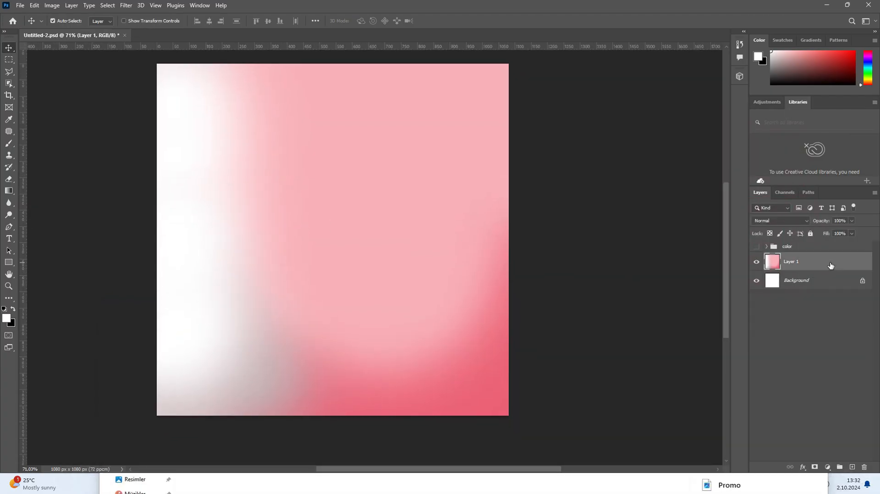
pyautogui.click(9, 263)
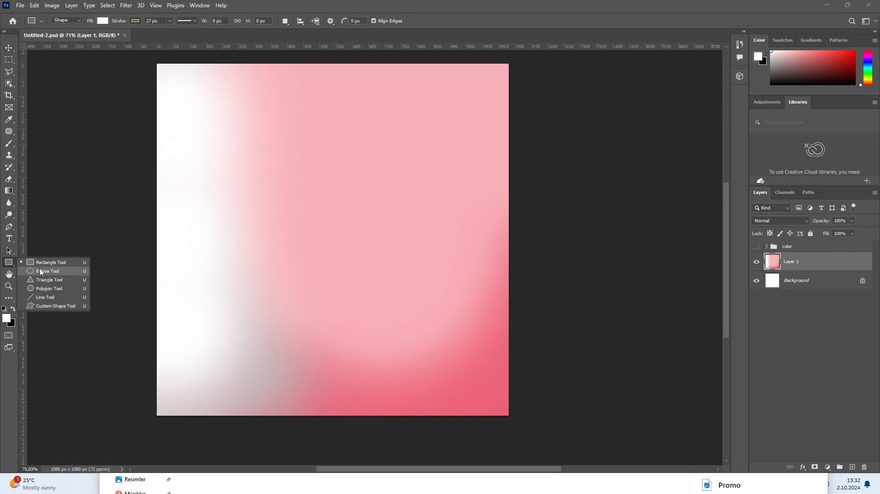
pyautogui.click(81, 271)
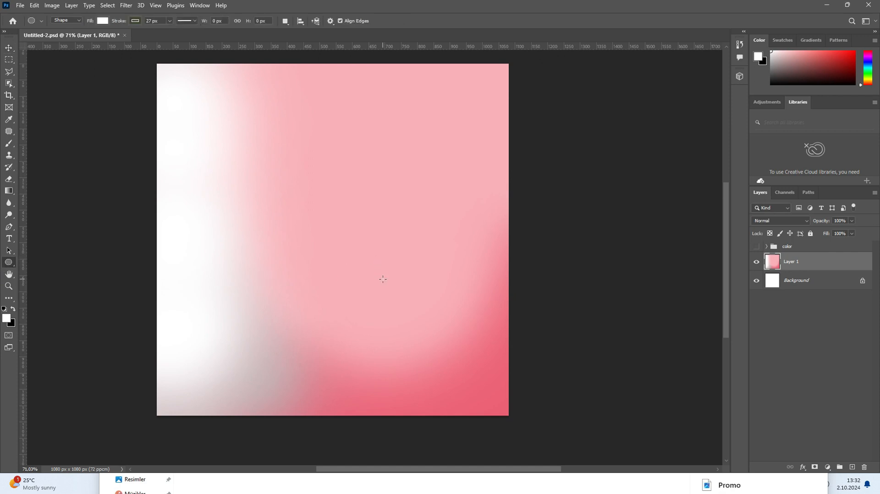
pyautogui.moveTo(383, 278); pyautogui.dragTo(532, 443)
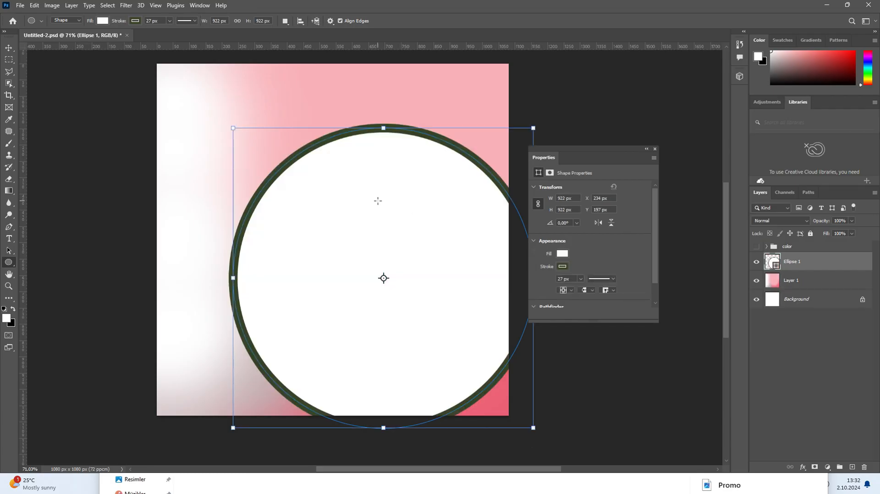
# - Remove the circle's stroke and fill it with the light pink from the recently used colors
pyautogui.click(564, 266)
pyautogui.click(543, 284)
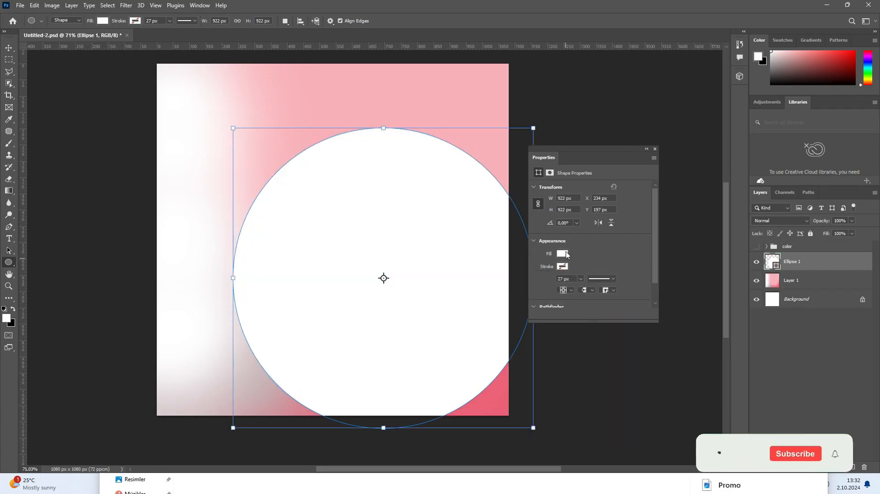
pyautogui.click(563, 253)
pyautogui.click(568, 303)
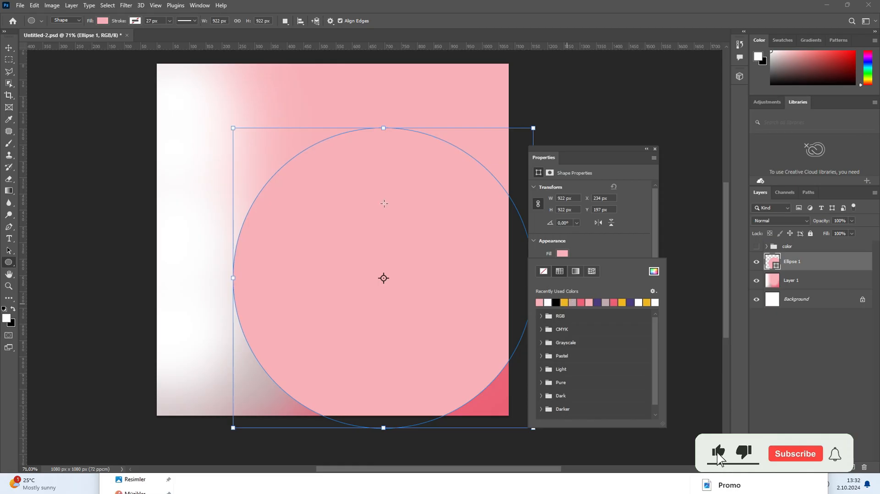
pyautogui.click(580, 254)
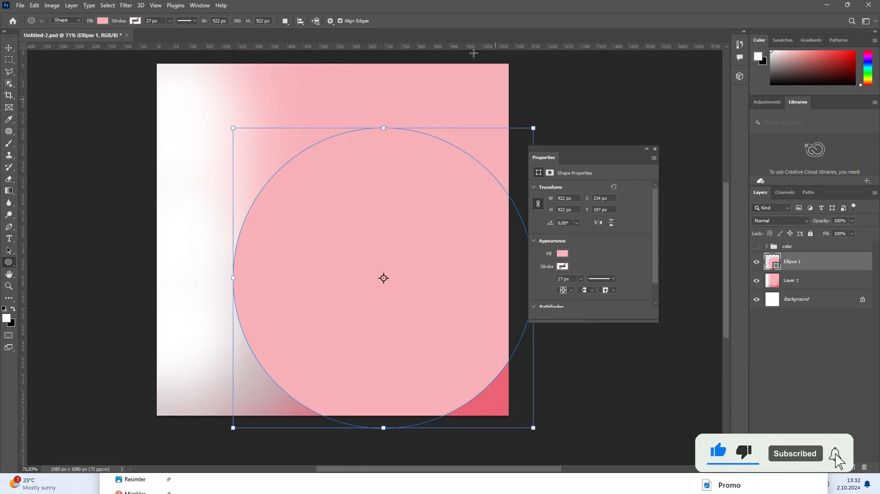
pyautogui.click(564, 70)
pyautogui.click(655, 149)
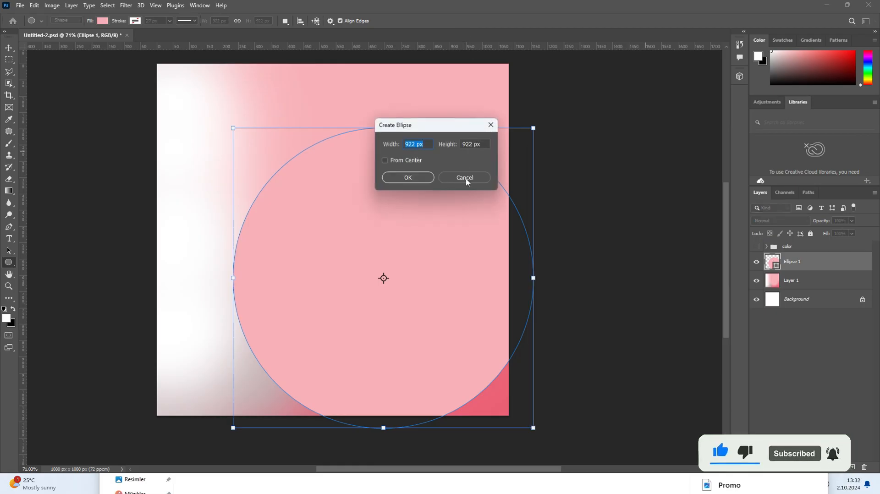
pyautogui.click(465, 178)
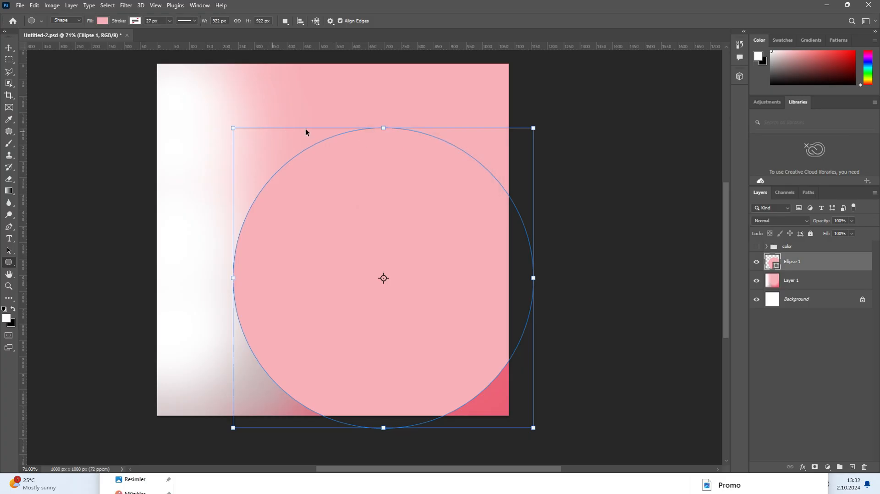
# - Scale the circle down and position it over the lower-right corner of the canvas
pyautogui.moveTo(363, 237); pyautogui.dragTo(198, 268)
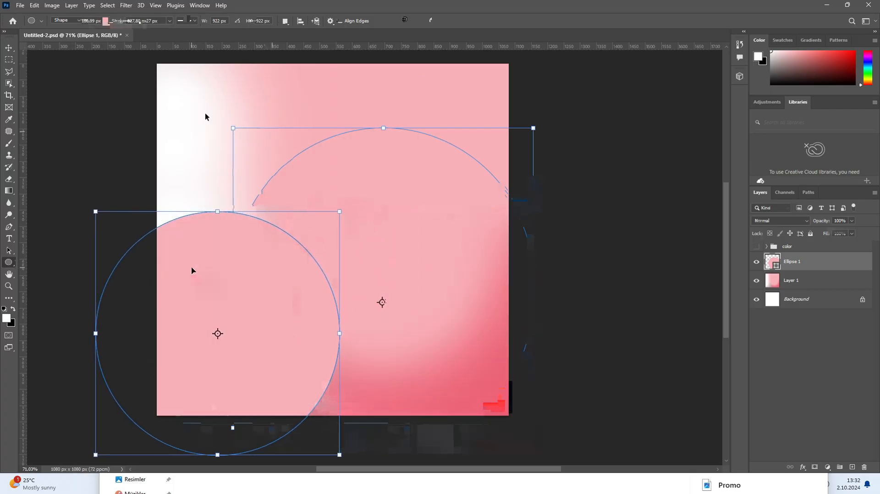
pyautogui.press('Return')
pyautogui.press('v')
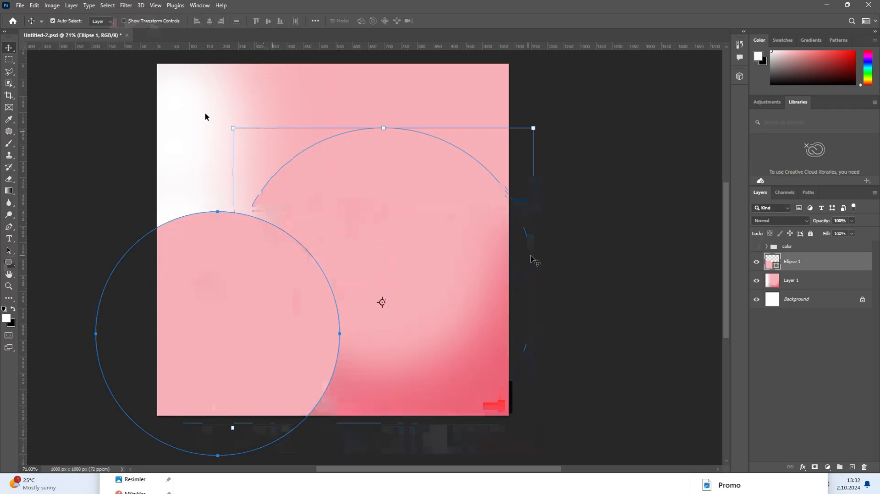
pyautogui.moveTo(298, 286); pyautogui.dragTo(499, 301)
pyautogui.doubleClick(836, 263)
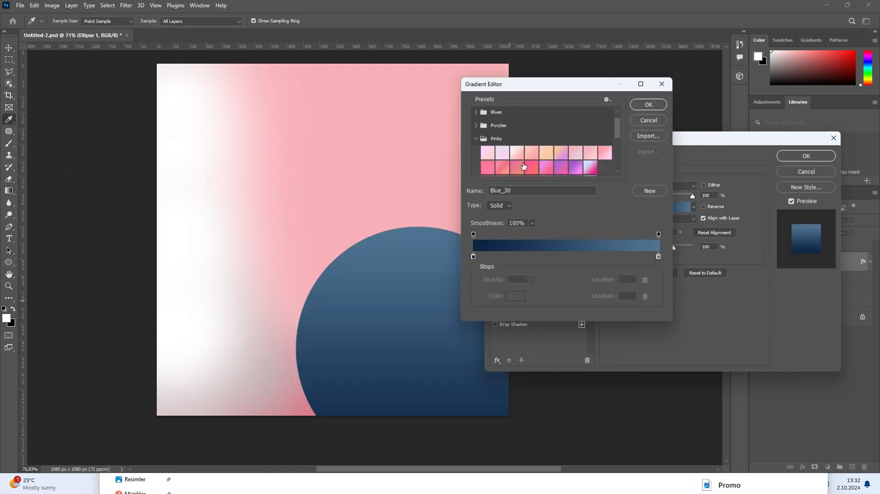
pyautogui.click(530, 167)
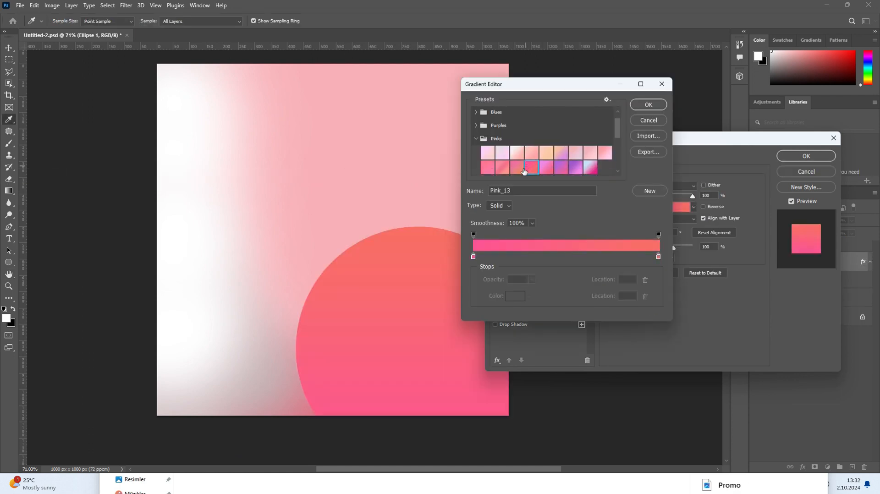
pyautogui.click(518, 168)
pyautogui.click(503, 168)
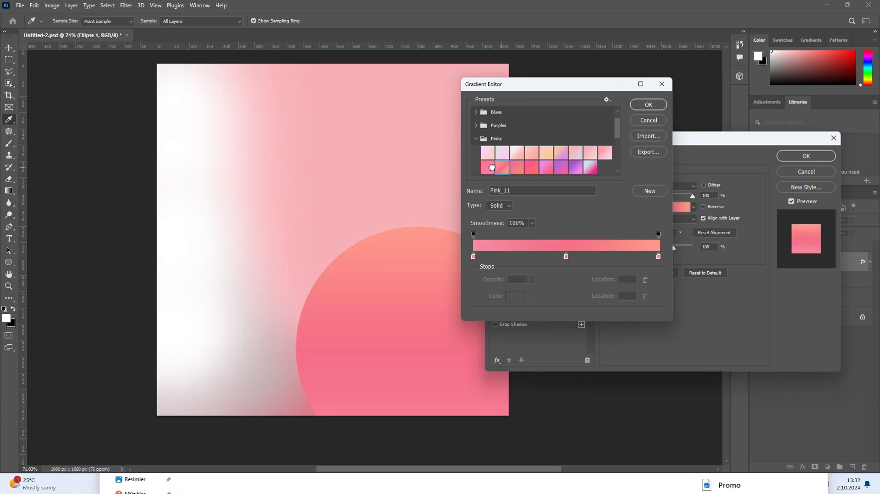
pyautogui.click(492, 168)
pyautogui.scroll(-1, 549, 147)
pyautogui.click(593, 153)
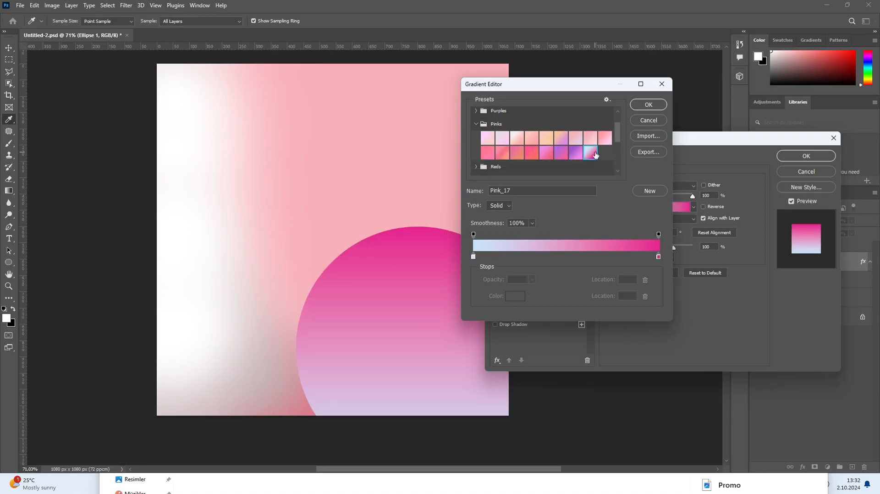
pyautogui.click(660, 258)
pyautogui.click(519, 300)
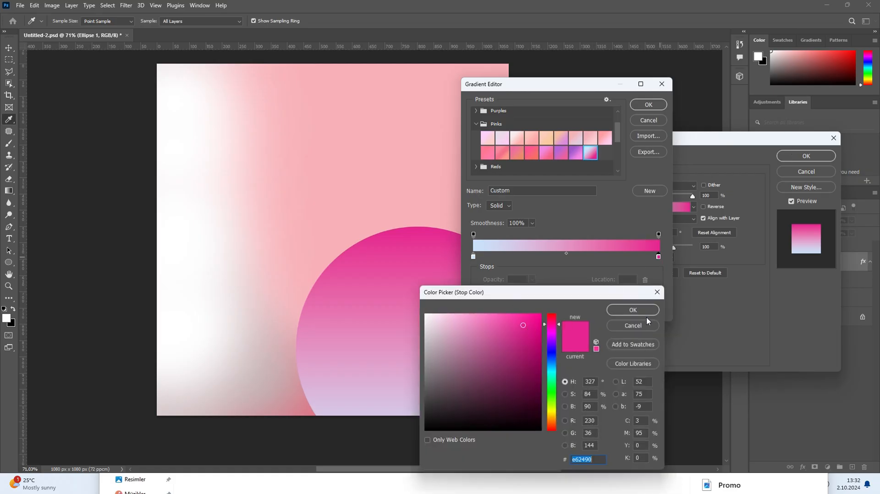
pyautogui.click(619, 324)
pyautogui.click(649, 120)
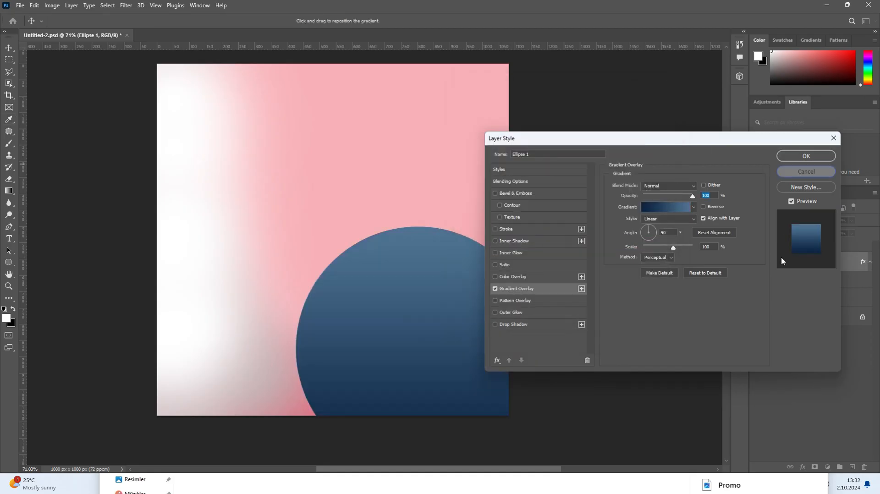
pyautogui.press('Escape')
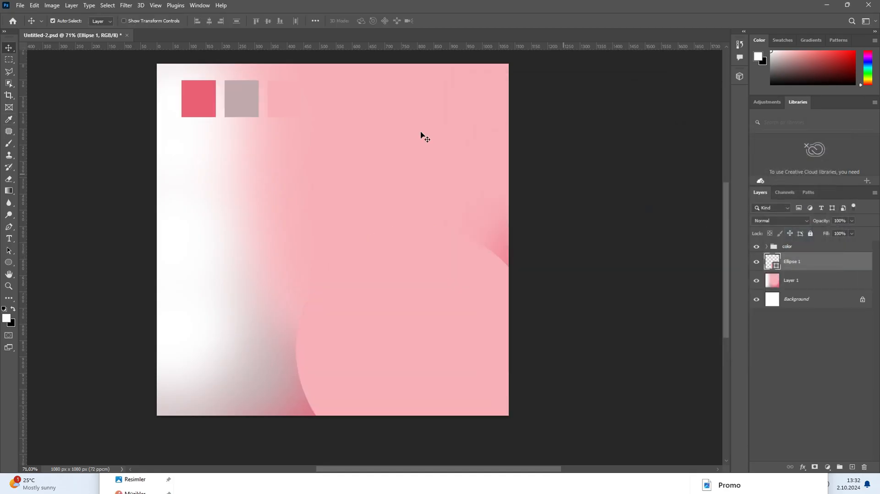
# - Arrange the color swatch squares in a vertical column with the light pink one at the bottom
pyautogui.moveTo(279, 100); pyautogui.dragTo(192, 174)
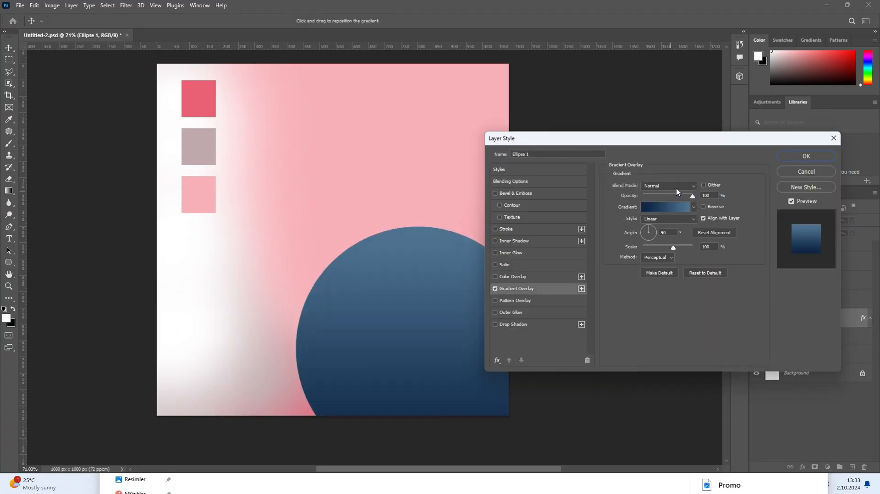
# - Set the first color stop of the circle's gradient overlay to the dark pink sampled from the swatch
pyautogui.click(670, 207)
pyautogui.click(474, 255)
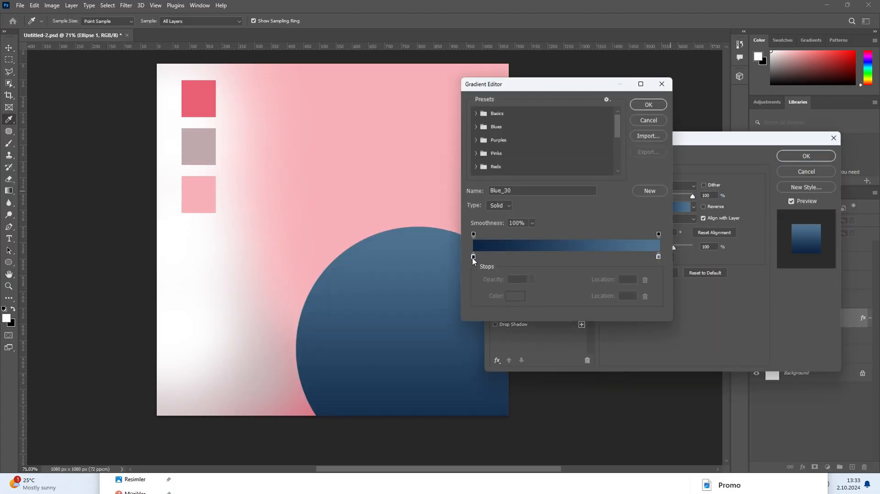
pyautogui.click(515, 295)
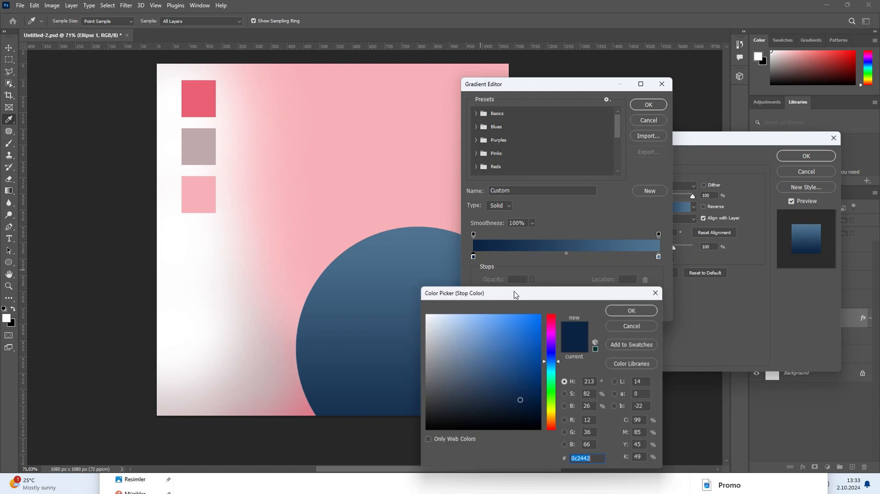
pyautogui.click(201, 91)
pyautogui.click(631, 310)
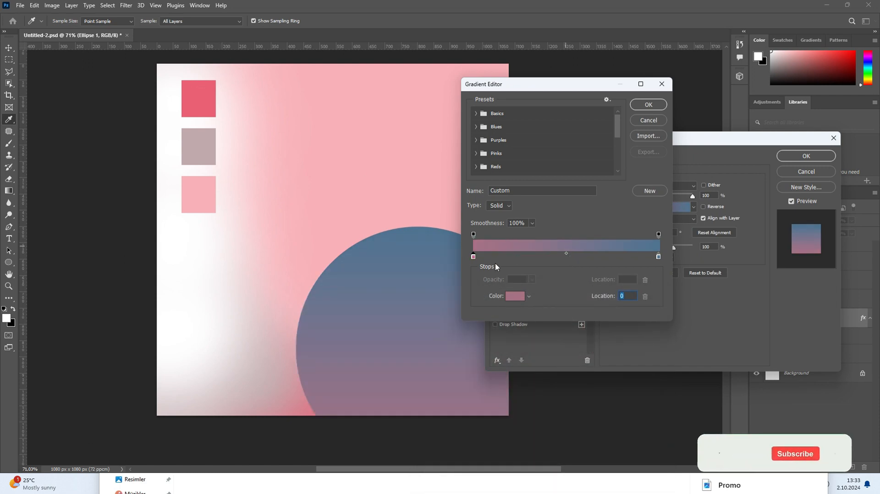
pyautogui.hotkey('ctrl', 'z')
# - Add a middle gradient stop at location 51 in grey c0aaad and recolor the end stop light pink
pyautogui.moveTo(474, 260); pyautogui.dragTo(559, 260)
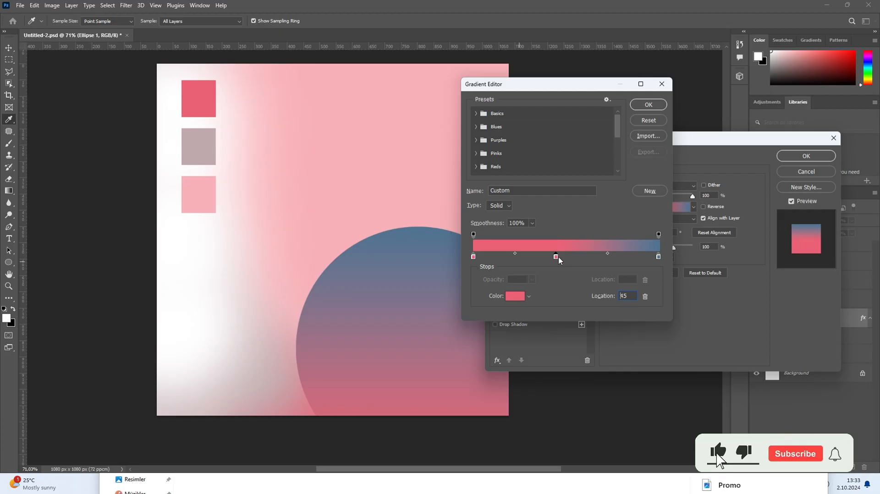
pyautogui.moveTo(559, 258); pyautogui.dragTo(563, 258)
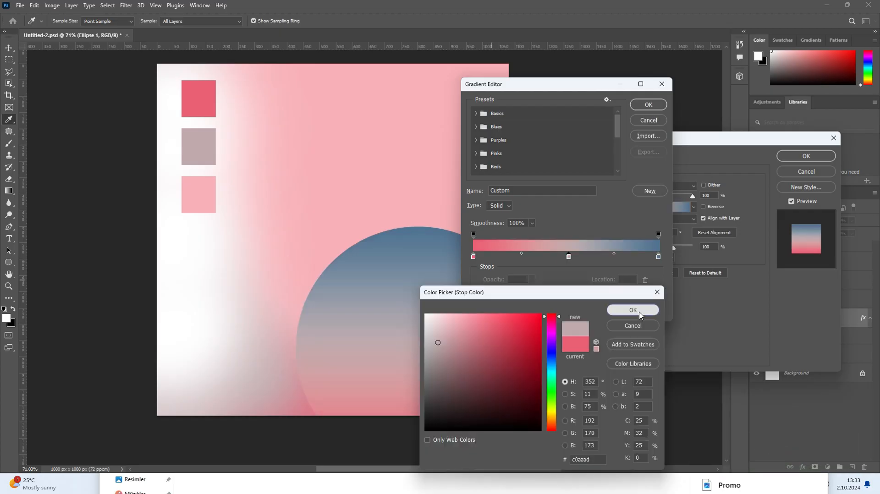
pyautogui.click(635, 310)
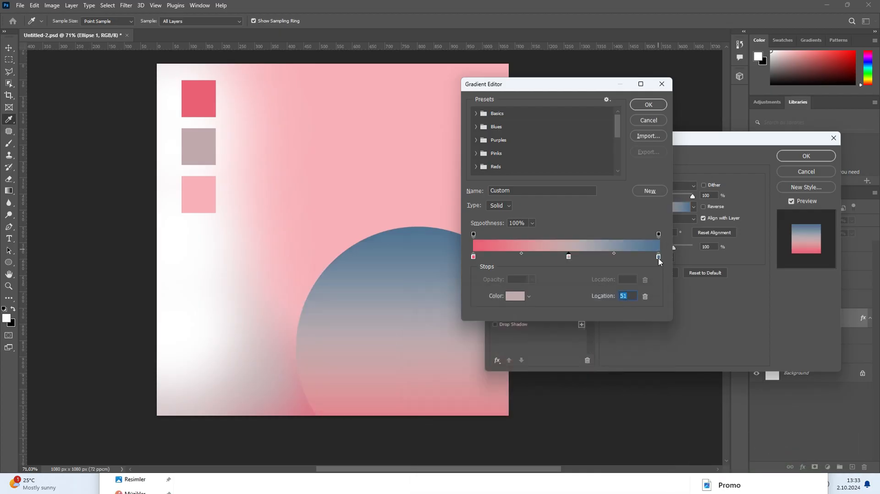
pyautogui.click(658, 257)
pyautogui.click(508, 296)
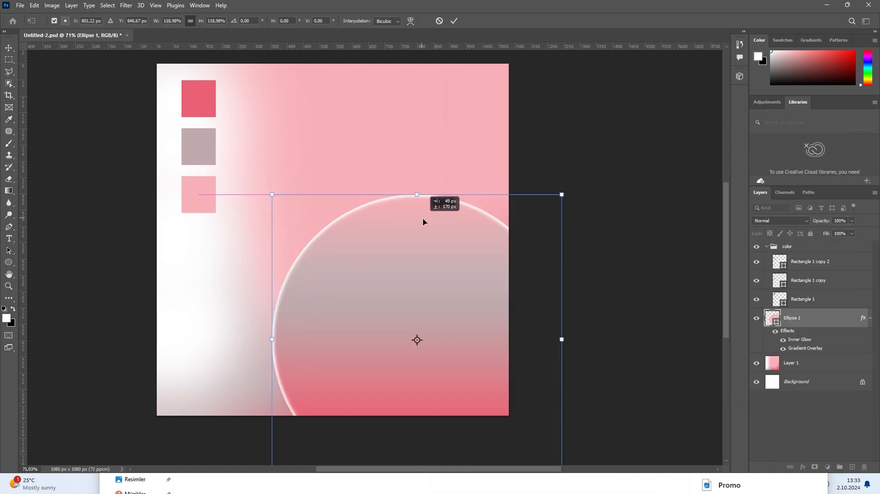
# - Enlarge the circle to about 119% and position it in the lower-right corner of the canvas
pyautogui.moveTo(424, 222); pyautogui.dragTo(428, 228)
pyautogui.press('Return')
# - Rotate the painted background on Layer 1 by 180 degrees so its white area lies in the upper right
pyautogui.click(798, 367)
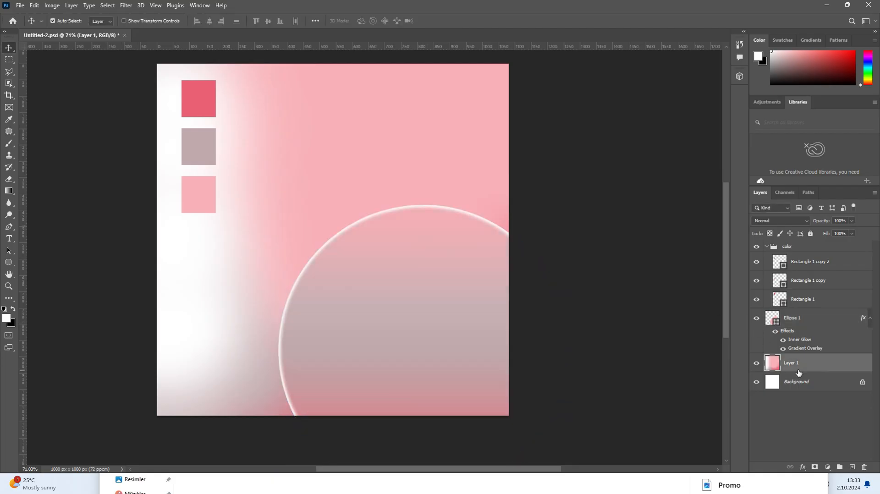
pyautogui.hotkey('ctrl', 't')
pyautogui.moveTo(559, 75); pyautogui.dragTo(210, 320)
pyautogui.press('Return')
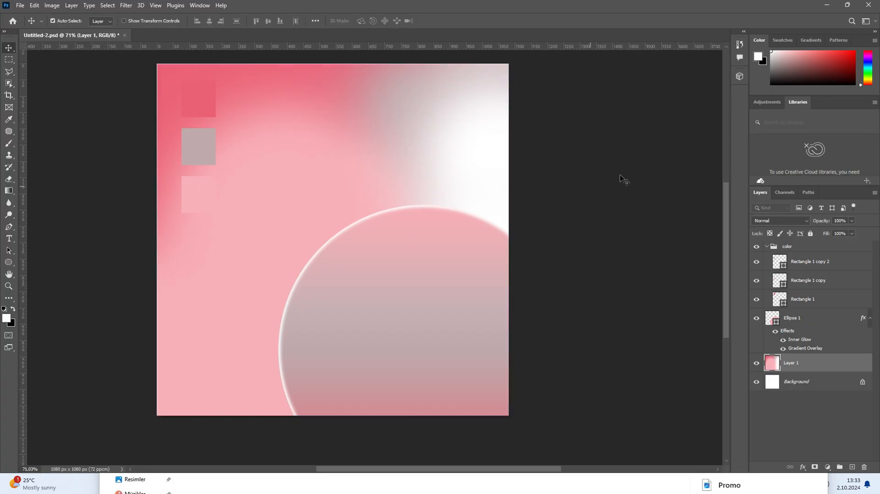
pyautogui.click(618, 179)
# - Collapse the color group, then shrink it and move its swatches to the upper-right corner of the canvas
pyautogui.click(766, 247)
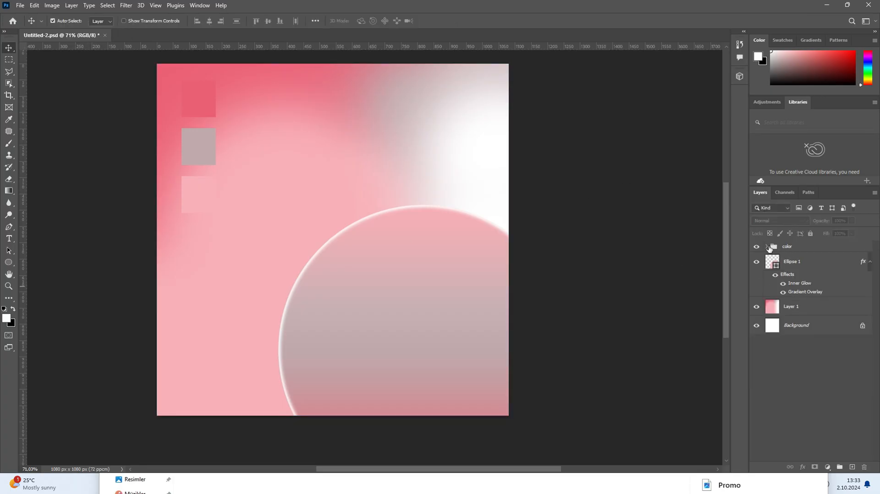
pyautogui.click(790, 248)
pyautogui.hotkey('ctrl', 't')
pyautogui.moveTo(198, 146)
pyautogui.mouseDown()
pyautogui.moveTo(472, 154)
pyautogui.moveTo(200, 129)
pyautogui.mouseUp()
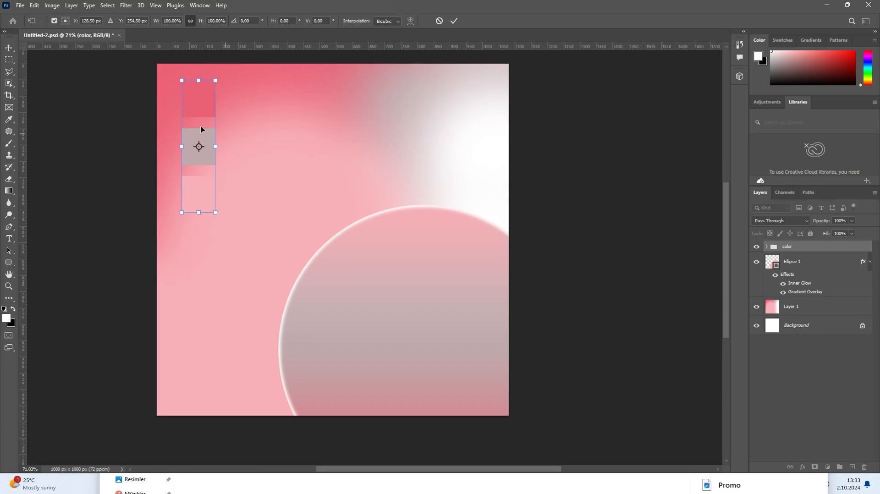
# - Place the Promo speaker image from folder 7 into the design and scale it to about 18.64% over the circle
pyautogui.click(499, 479)
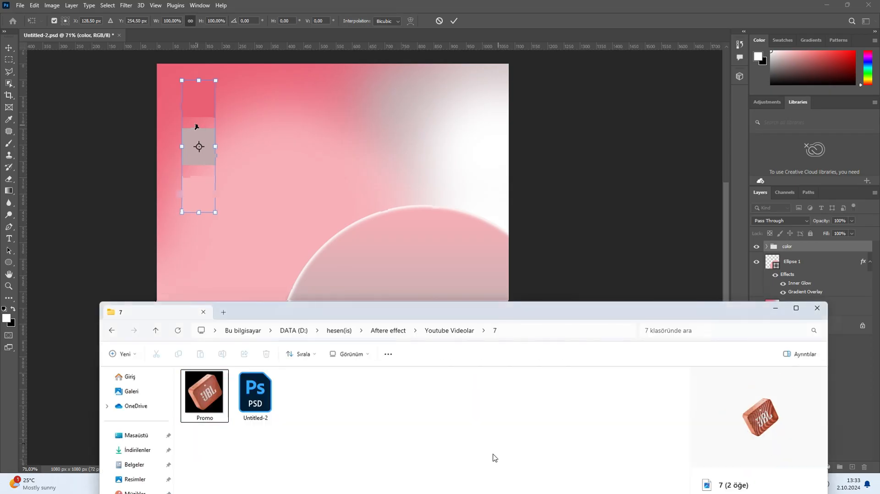
pyautogui.moveTo(194, 395); pyautogui.dragTo(345, 257)
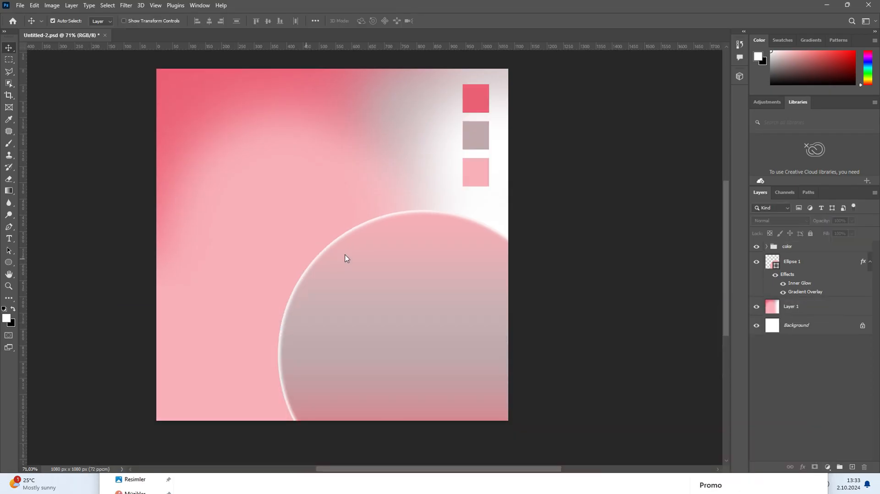
pyautogui.moveTo(332, 70); pyautogui.dragTo(332, 156)
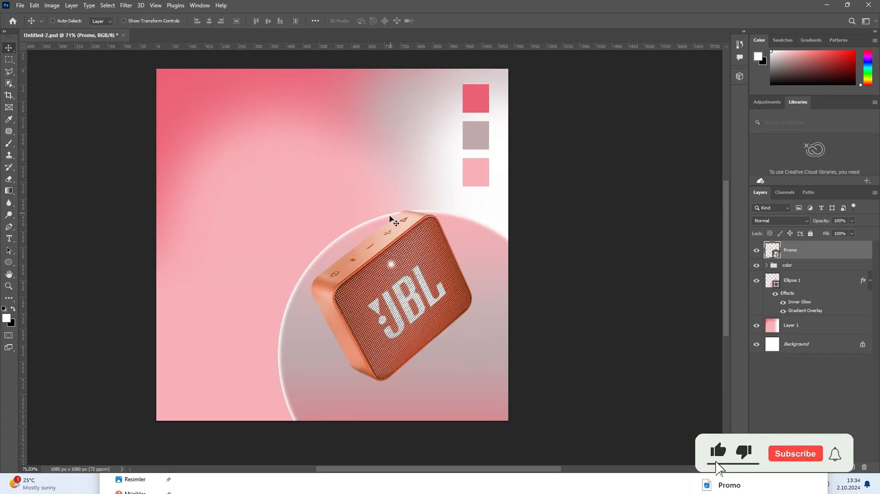
# - Enlarge the speaker image to about 23.5% and position it over the gradient circle
pyautogui.hotkey('ctrl', 't')
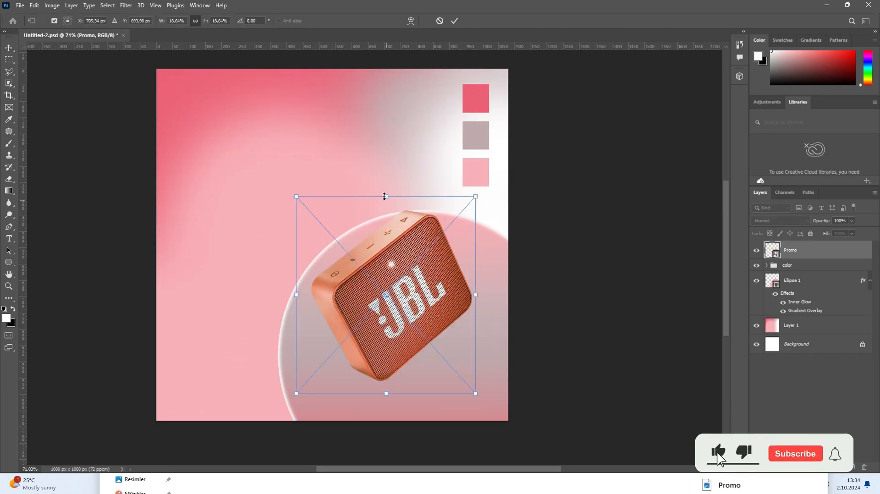
pyautogui.moveTo(385, 196); pyautogui.dragTo(389, 158)
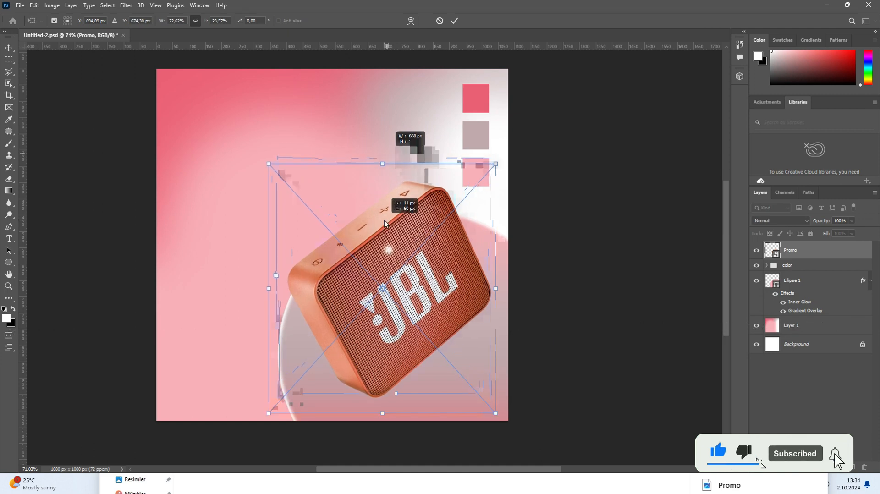
pyautogui.press('Return')
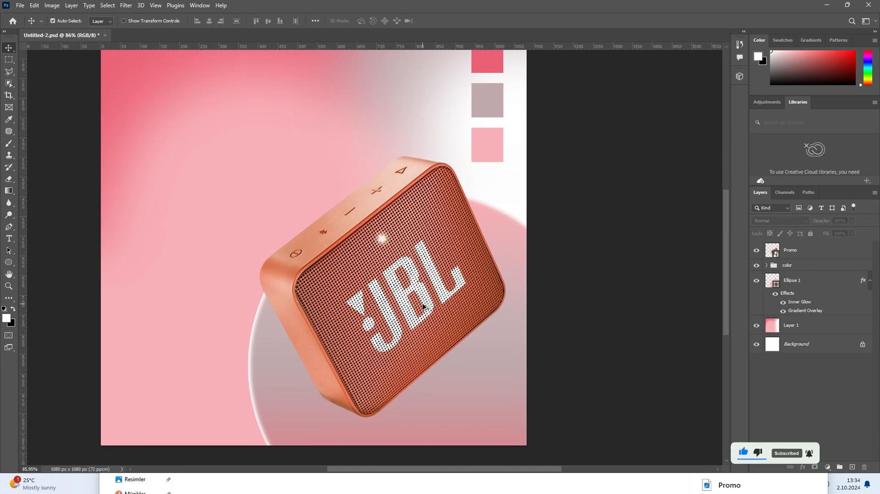
pyautogui.moveTo(371, 322); pyautogui.dragTo(383, 256)
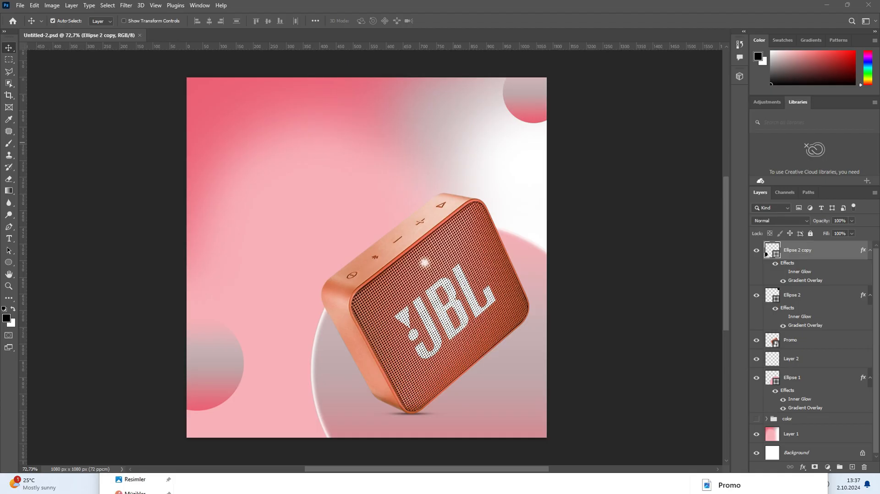
# - Add the text line "Brand JBL" in the upper-left area of the canvas
pyautogui.scroll(3, 193, 124)
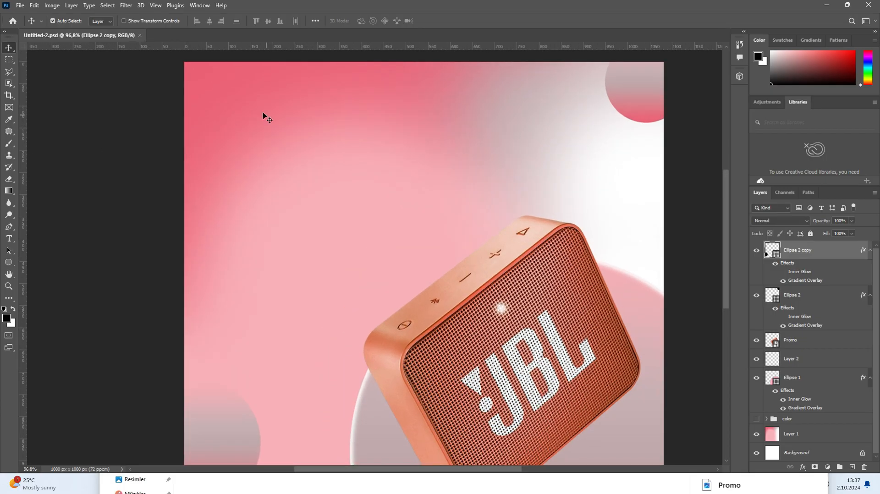
pyautogui.moveTo(263, 118); pyautogui.dragTo(202, 128)
pyautogui.click(105, 137)
pyautogui.press('t')
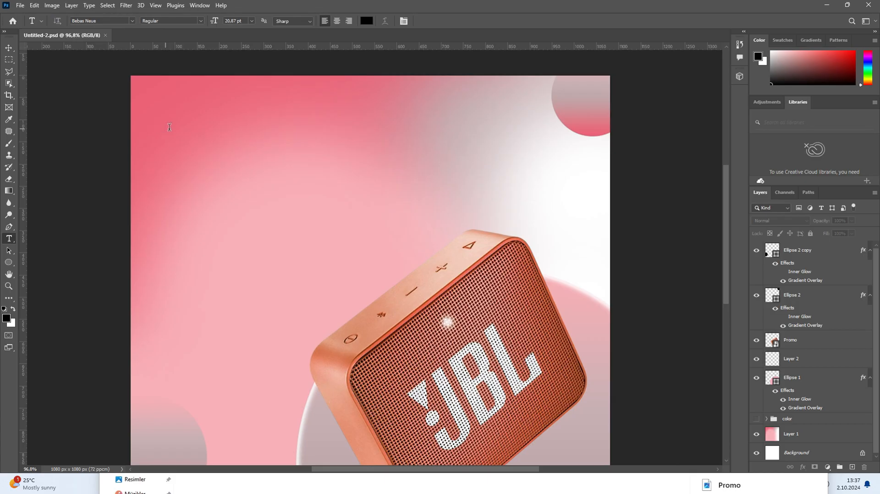
pyautogui.click(166, 129)
pyautogui.write('BRAND  JBL')
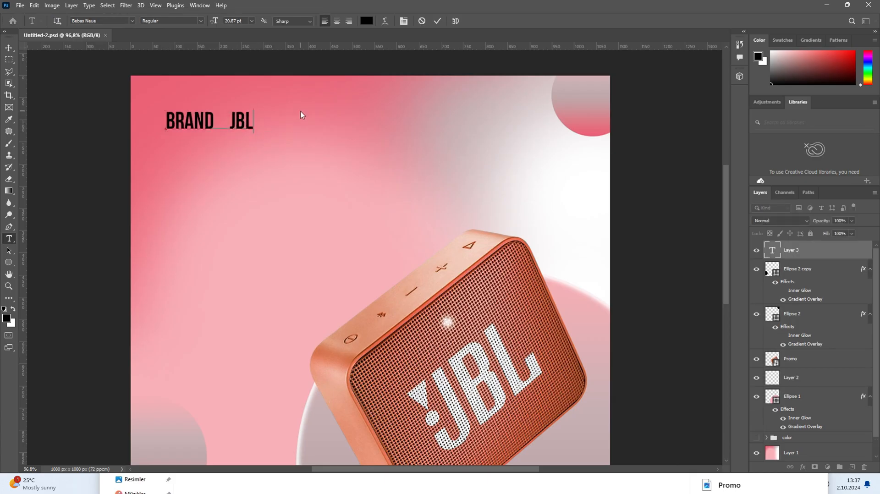
# - Set the whole "Brand JBL" text in the Poppins SemiBold font
pyautogui.moveTo(229, 116); pyautogui.dragTo(212, 117)
pyautogui.click(213, 117)
pyautogui.hotkey('ctrl', 'a')
pyautogui.click(105, 21)
pyautogui.write('Popi')
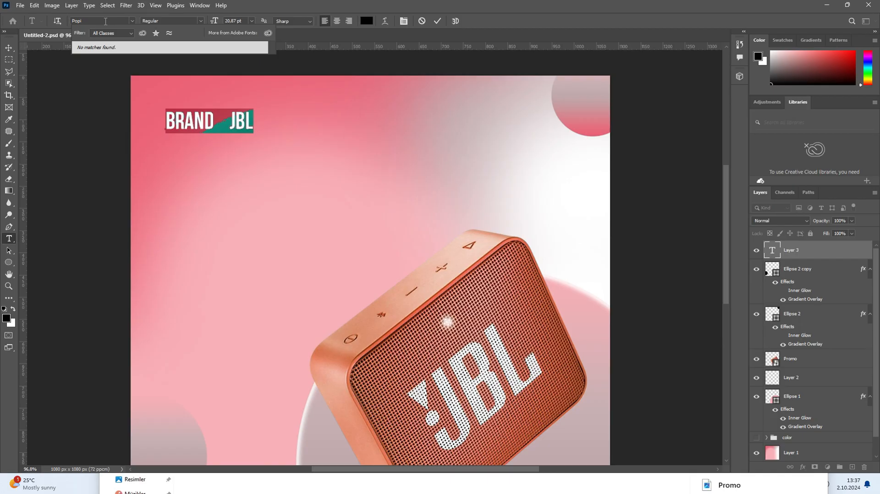
pyautogui.click(9, 49)
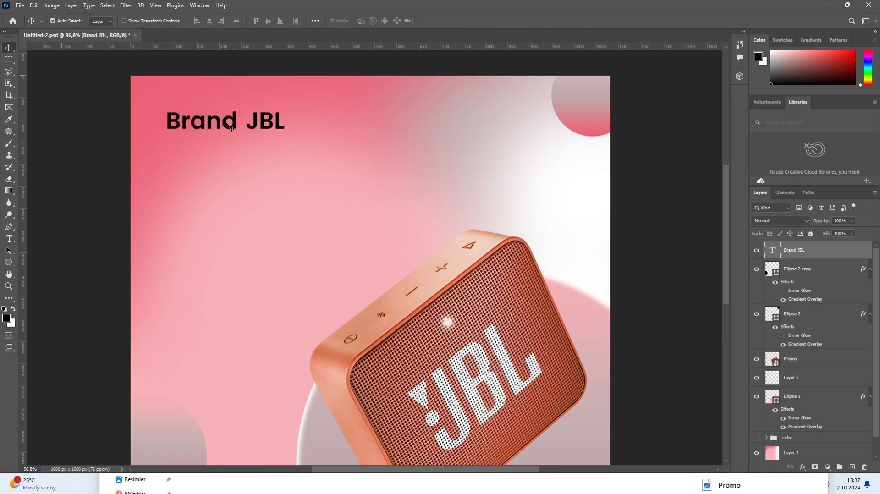
# - Delete the word JBL from the heading text, keeping only "Brand"
pyautogui.press('t')
pyautogui.moveTo(239, 125); pyautogui.dragTo(301, 125)
pyautogui.press('BackSpace')
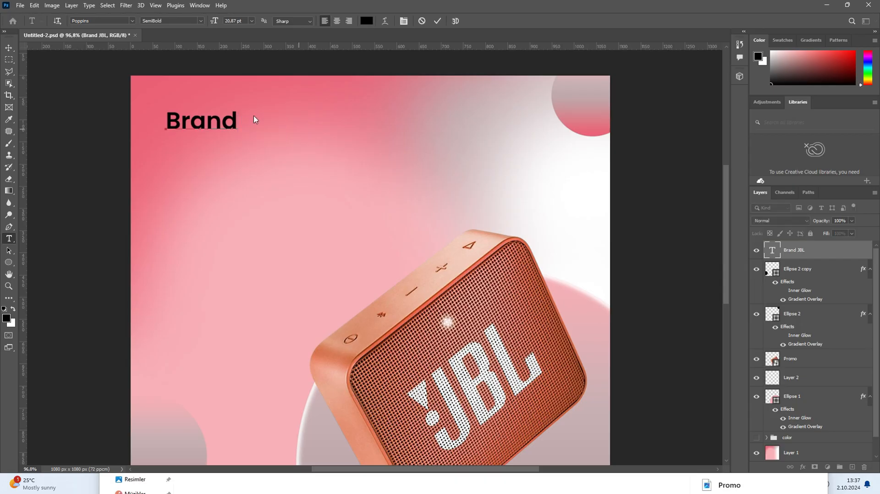
pyautogui.click(8, 48)
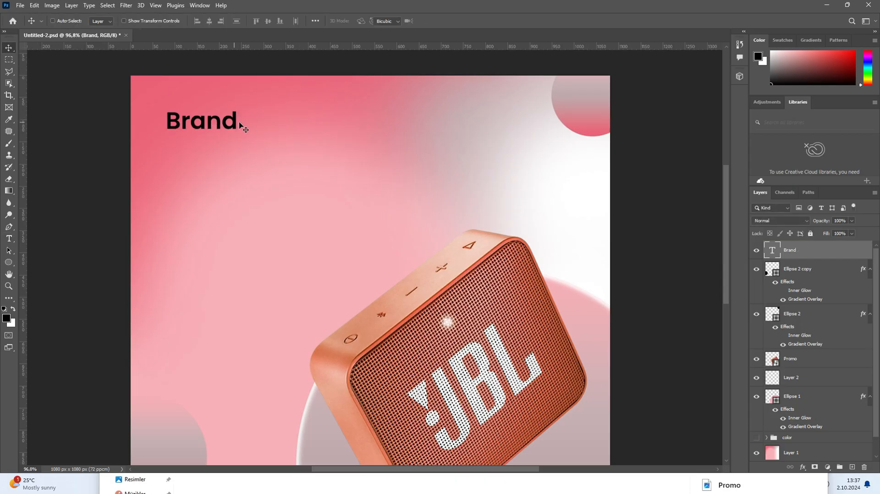
# - Shrink the Brand text to about 14.63 pt and stack four duplicates of it beneath, about 46 px apart
pyautogui.hotkey('ctrl', 't')
pyautogui.moveTo(239, 126); pyautogui.dragTo(171, 145)
pyautogui.press('Return')
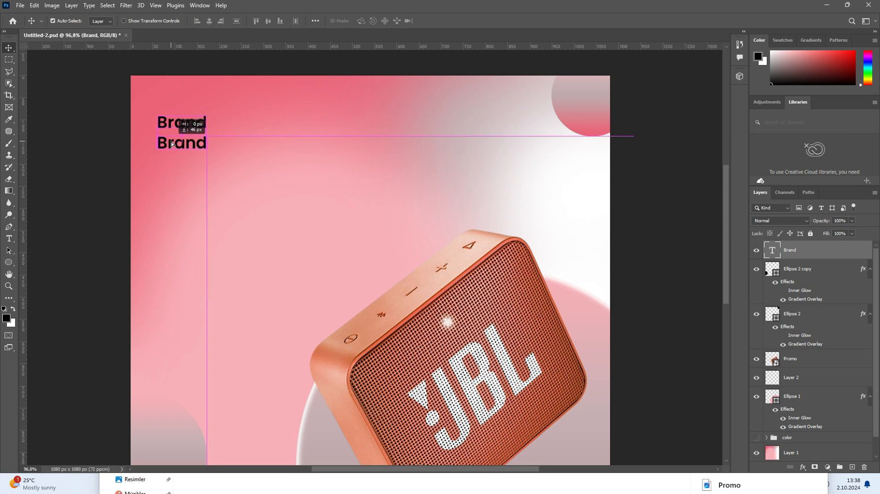
pyautogui.moveTo(172, 144); pyautogui.dragTo(172, 145)
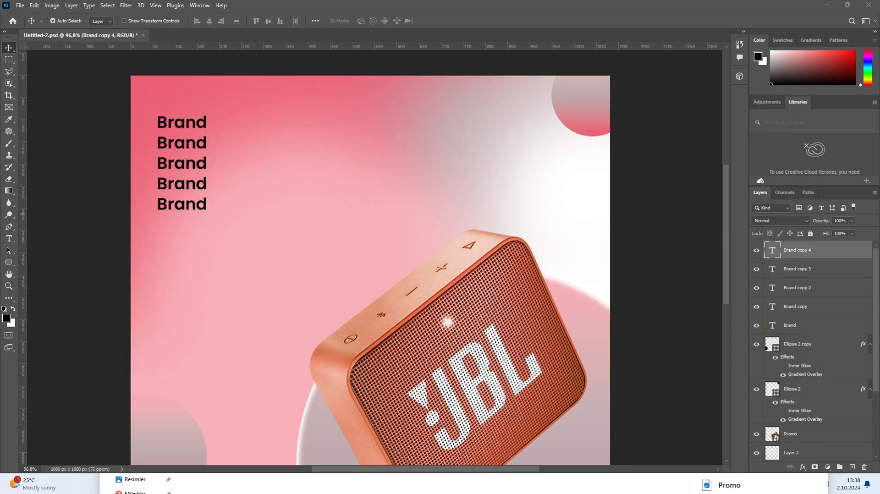
# - Replace the second Brand line with "Speaker Maximum"
pyautogui.doubleClick(174, 146)
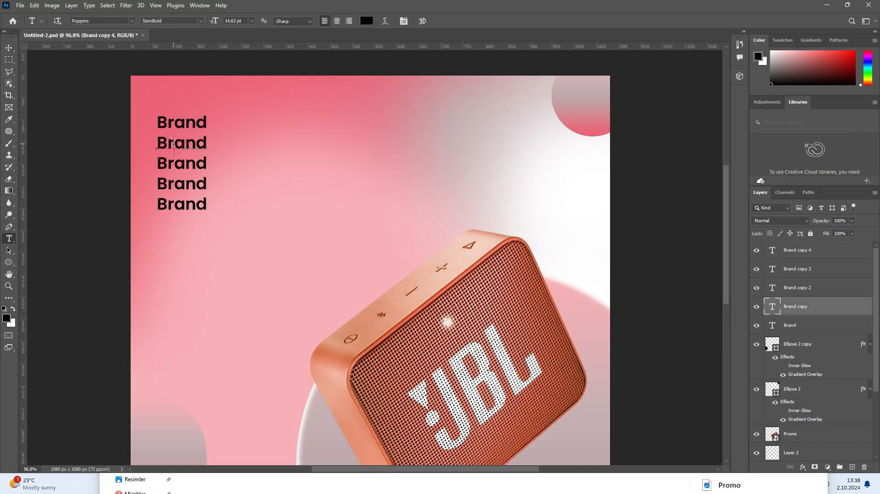
pyautogui.write('Speaker Maximum')
pyautogui.hotkey('ctrl', 'Return')
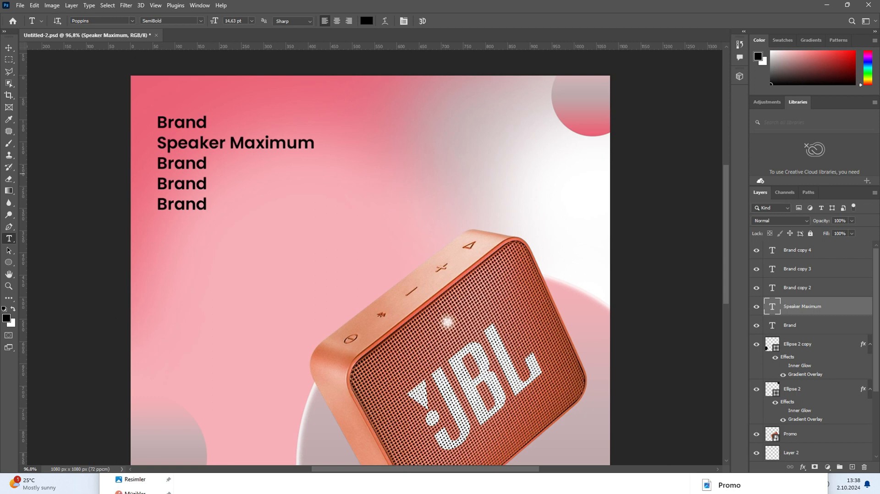
pyautogui.click(8, 48)
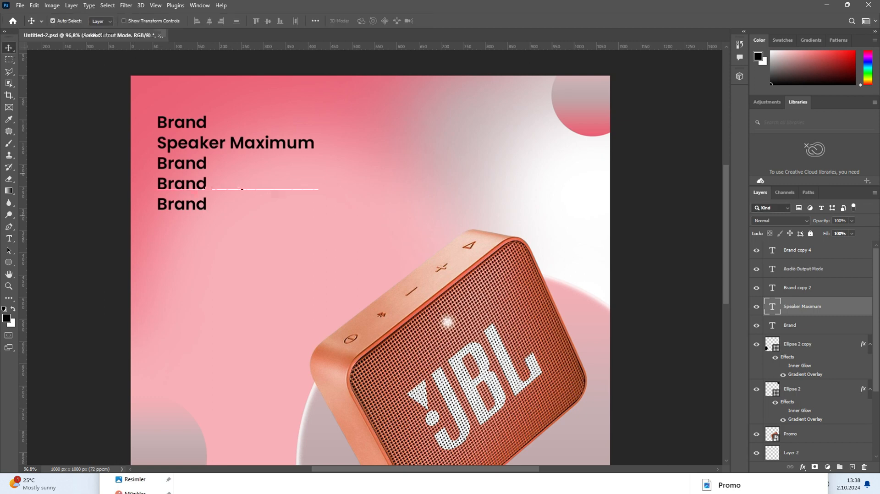
# - Replace the remaining three duplicated lines with "Connectivity Technologyt", "Audio Output Mode" and "Mounting Type"
pyautogui.hotkey('alt', 'Tab')
pyautogui.press('t')
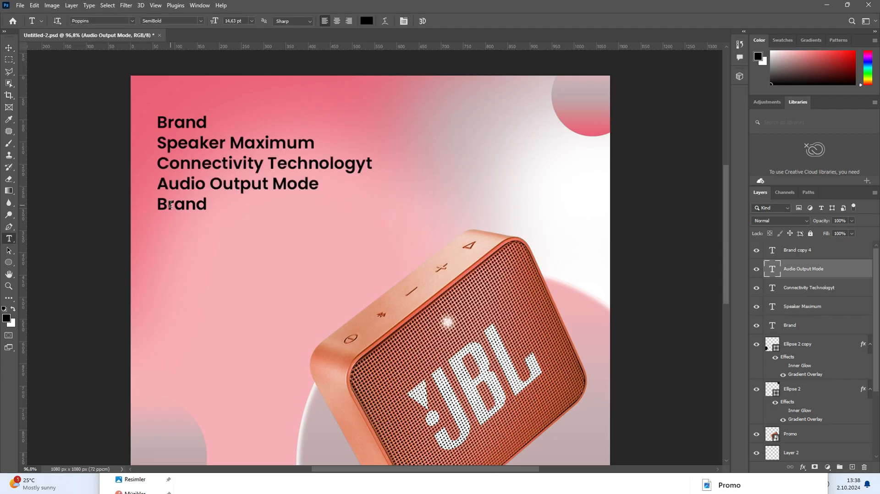
pyautogui.click(175, 208)
pyautogui.hotkey('ctrl', 'a')
pyautogui.write('Mounting Type')
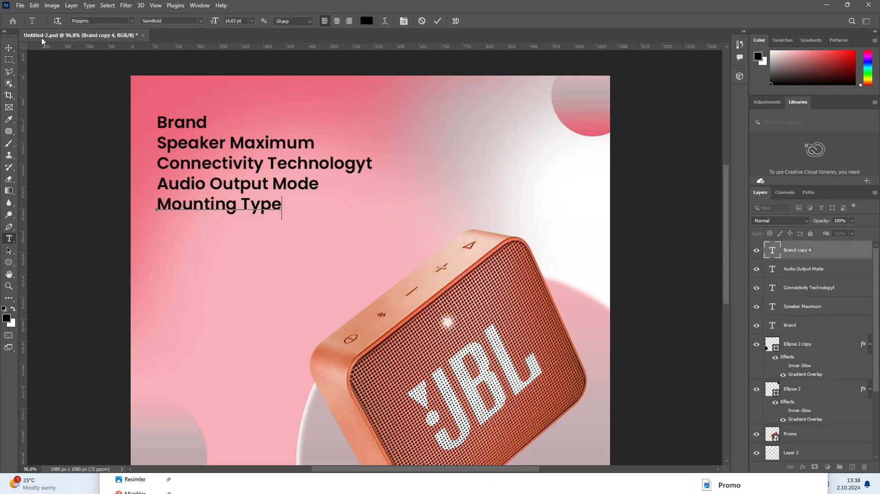
pyautogui.click(11, 48)
# - Select all five text layers from Mounting Type to Brand and align their left edges
pyautogui.keyDown('shift'); pyautogui.click(825, 331); pyautogui.keyUp('shift')
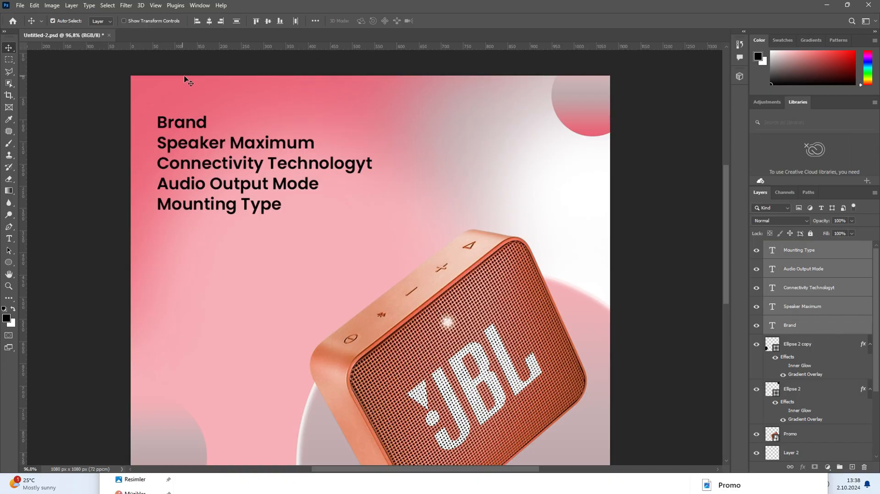
pyautogui.click(197, 20)
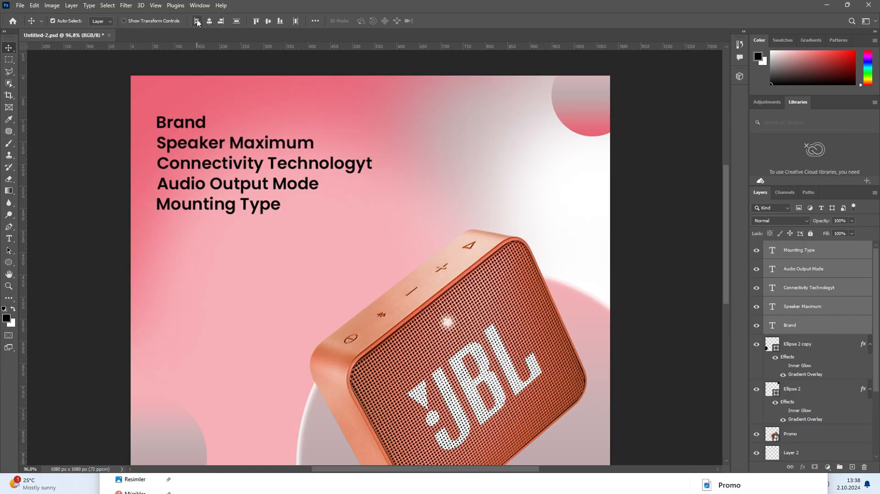
pyautogui.click(97, 154)
pyautogui.click(161, 167)
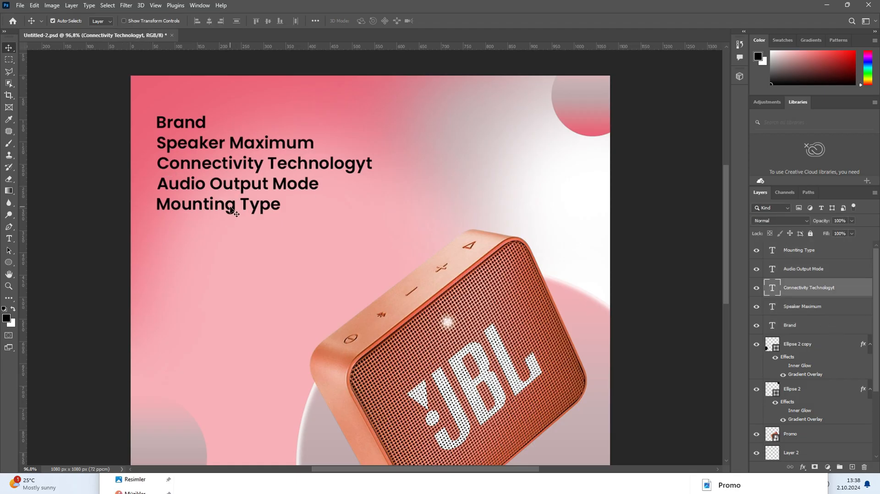
# - Distribute the five text lines vertically down to a lowered Mounting Type line, and scale them down together
pyautogui.moveTo(234, 211); pyautogui.dragTo(235, 222)
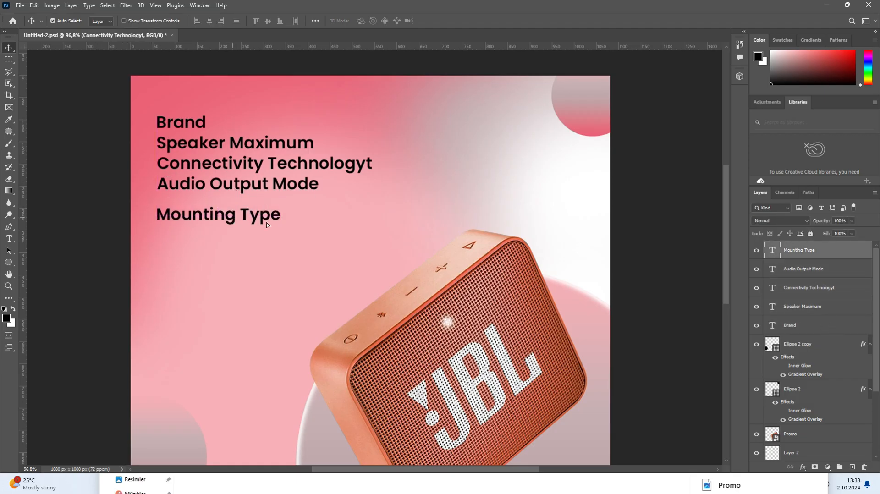
pyautogui.keyDown('shift'); pyautogui.click(807, 326); pyautogui.keyUp('shift')
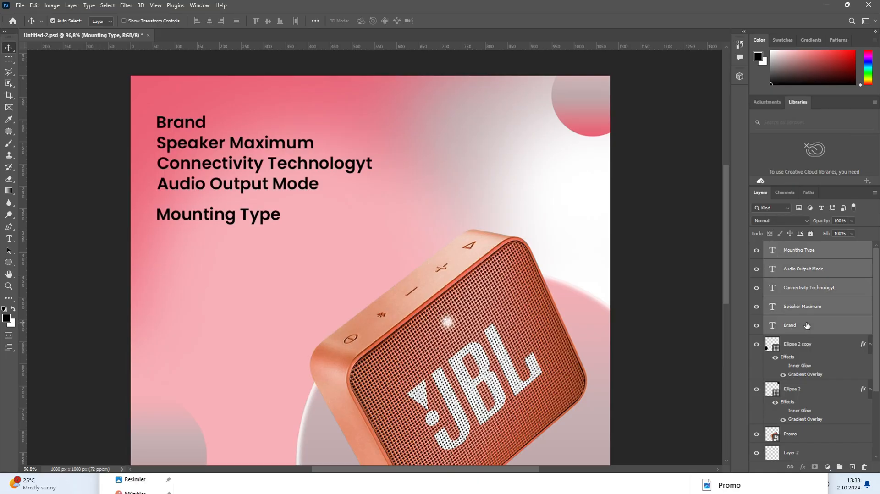
pyautogui.click(237, 21)
pyautogui.hotkey('ctrl', 't')
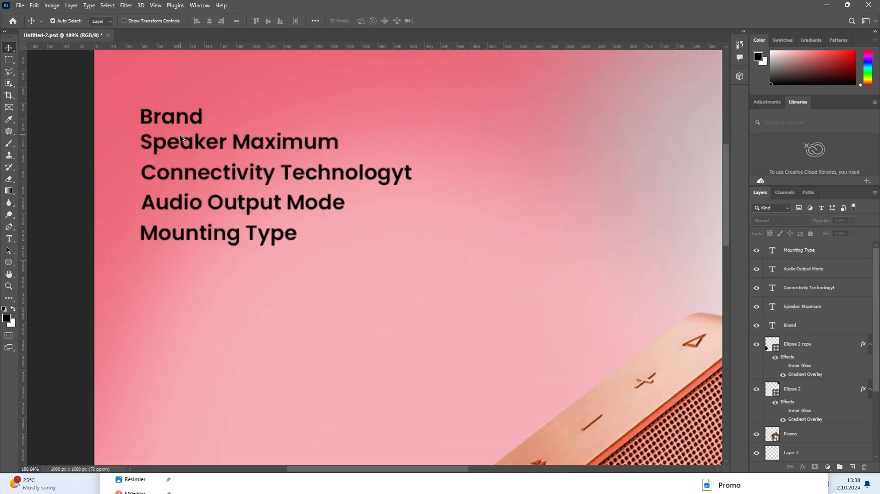
# - Place a vertical guide along the left edge of the text lines
pyautogui.scroll(1, 185, 141)
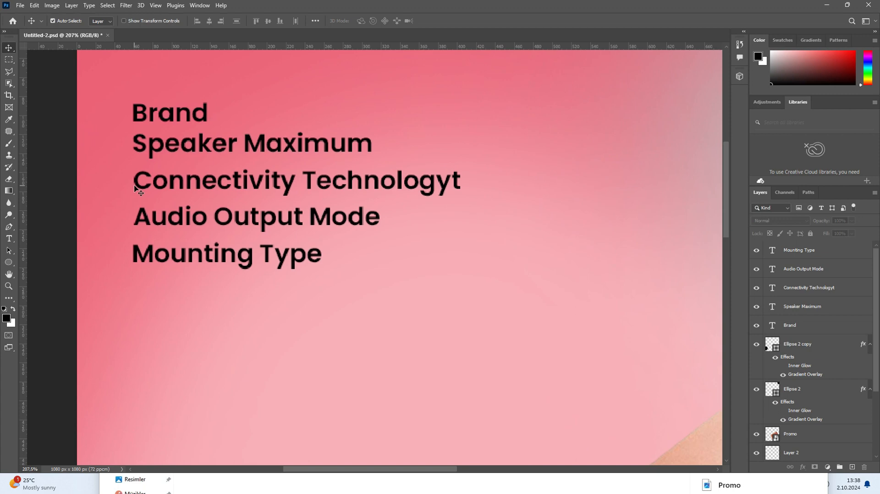
pyautogui.click(137, 188)
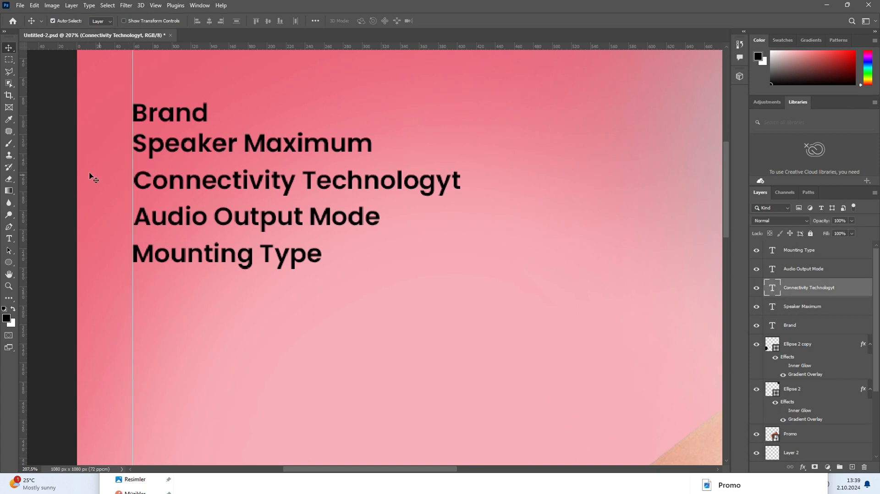
pyautogui.click(49, 161)
# - Draw a black-filled circle about 12.7 px wide just before the Brand line as a bullet point
pyautogui.scroll(2, 136, 144)
pyautogui.scroll(-4, 135, 144)
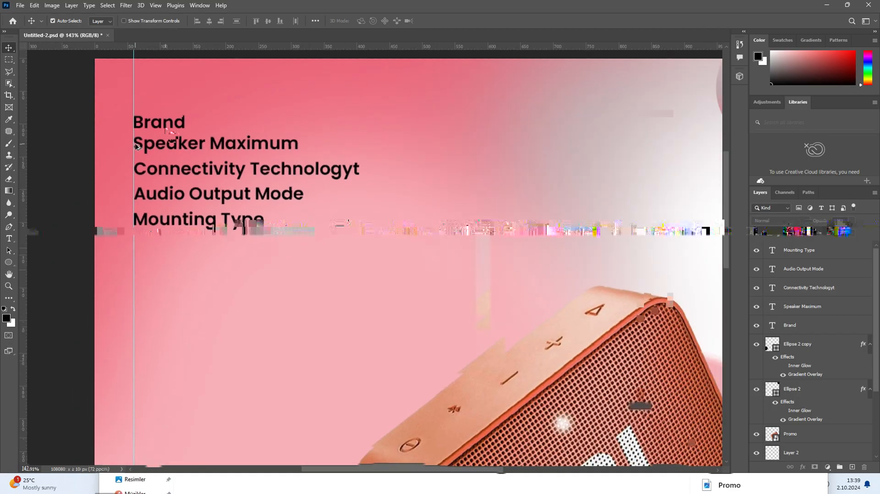
pyautogui.scroll(3, 137, 146)
pyautogui.scroll(3, 168, 163)
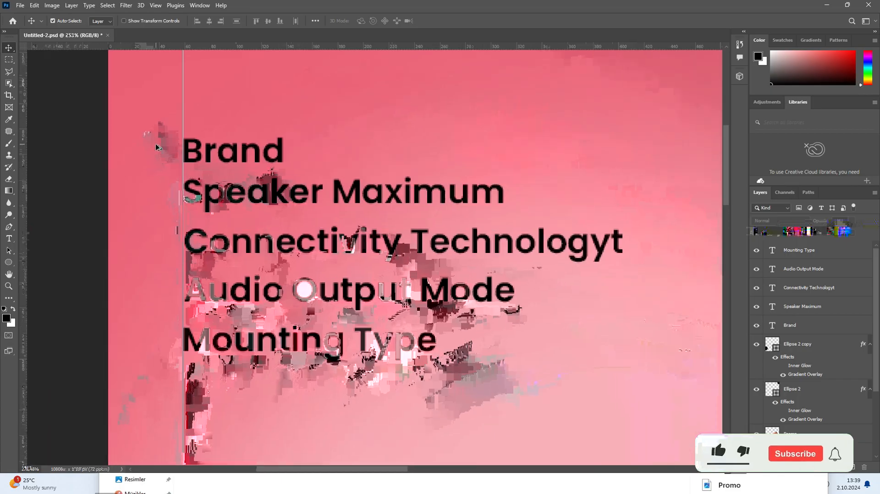
pyautogui.press('u')
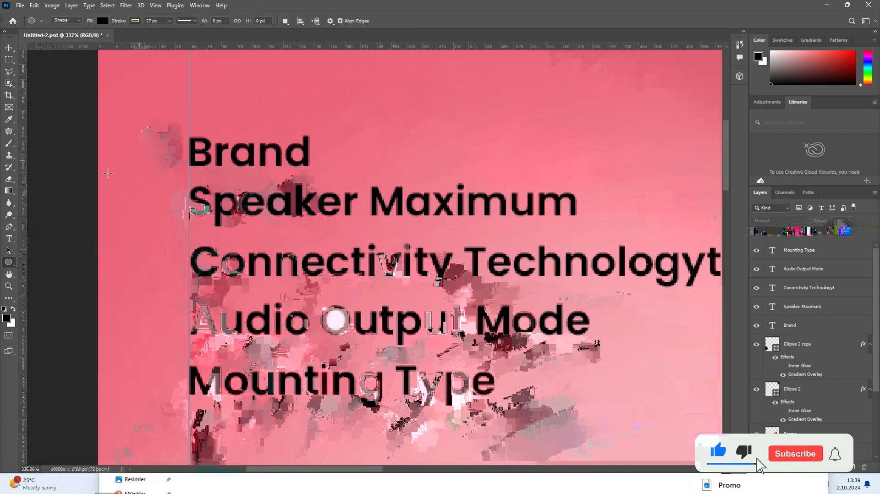
pyautogui.moveTo(159, 157); pyautogui.dragTo(187, 179)
pyautogui.scroll(3, 166, 161)
pyautogui.hotkey('ctrl', 'z')
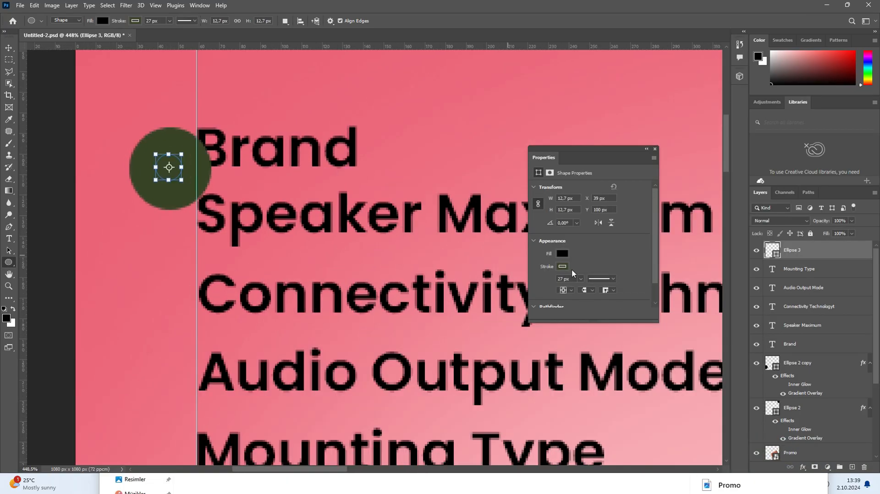
# - Remove the stroke from the small bullet circle
pyautogui.click(560, 268)
pyautogui.click(545, 285)
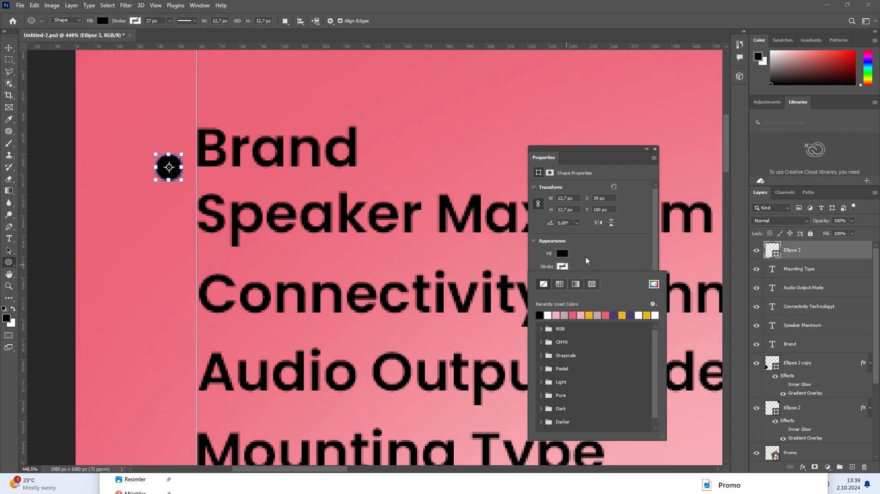
pyautogui.click(586, 257)
# - Shrink the bullet circle to about 9.91 px and position it beside Brand at about X 45 px, Y 92 px
pyautogui.moveTo(182, 182); pyautogui.dragTo(176, 171)
pyautogui.hotkey('ctrl', 'z')
pyautogui.moveTo(180, 181); pyautogui.dragTo(174, 149)
pyautogui.press('v')
pyautogui.scroll(-4, 192, 153)
pyautogui.scroll(-1, 193, 156)
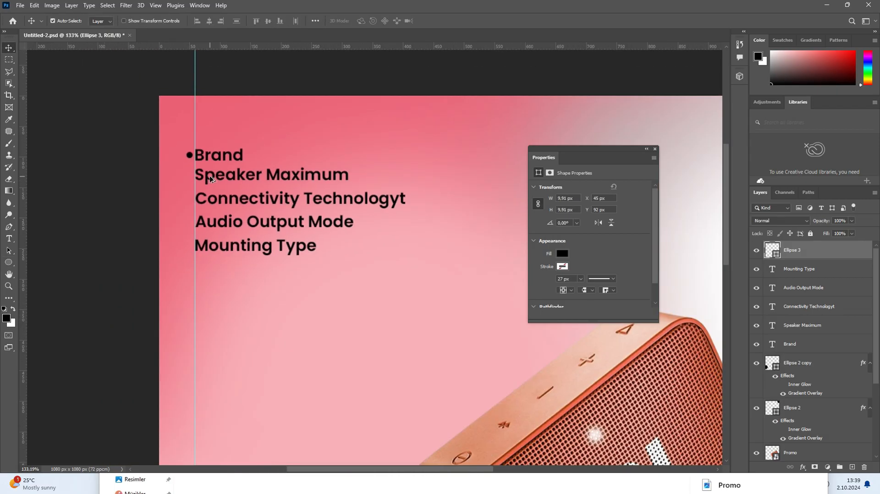
# - Scale the bullet circle down to about 7.26 px and place copies beside the other four specification lines
pyautogui.scroll(4, 193, 165)
pyautogui.hotkey('ctrl', 't')
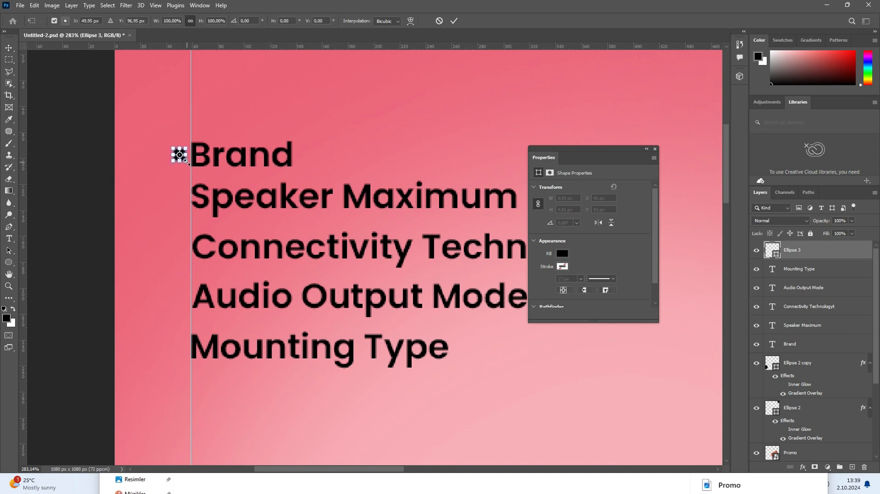
pyautogui.moveTo(185, 161); pyautogui.dragTo(185, 327)
pyautogui.click(69, 177)
pyautogui.click(66, 178)
pyautogui.keyDown('alt'); pyautogui.click(184, 273); pyautogui.keyUp('alt')
pyautogui.scroll(-8, 90, 229)
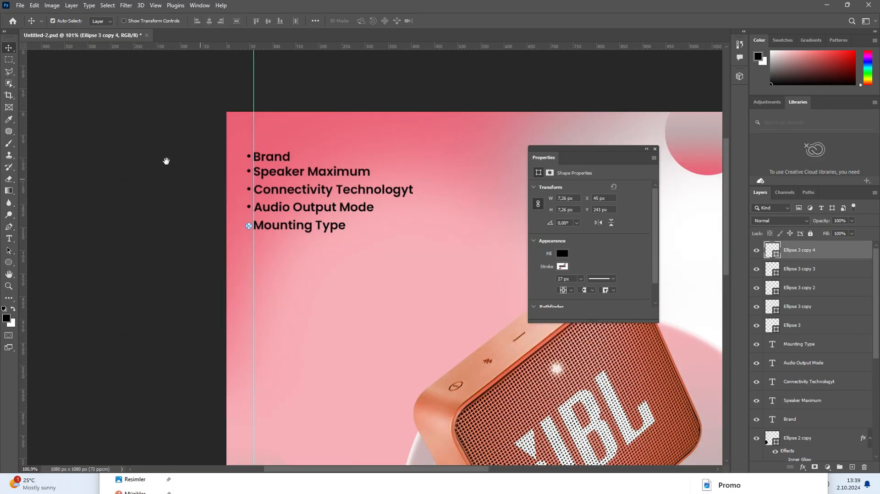
pyautogui.moveTo(166, 162); pyautogui.dragTo(141, 160)
pyautogui.scroll(-3, 315, 169)
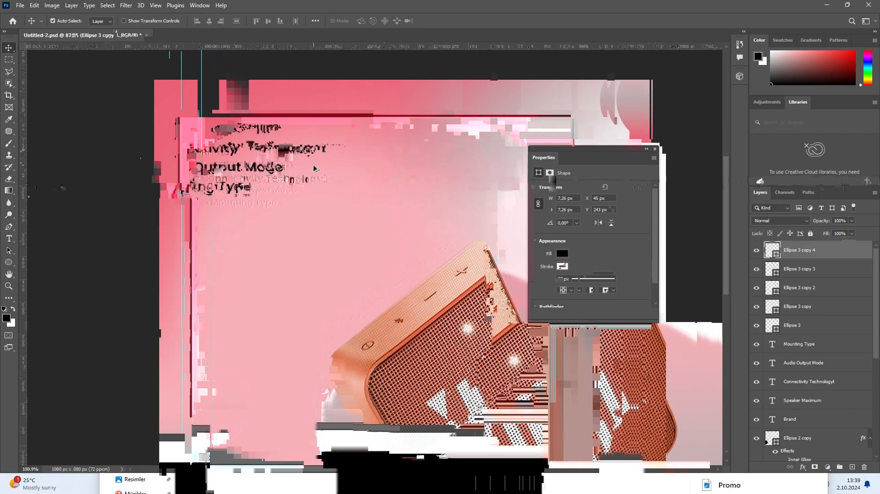
pyautogui.scroll(3, 314, 169)
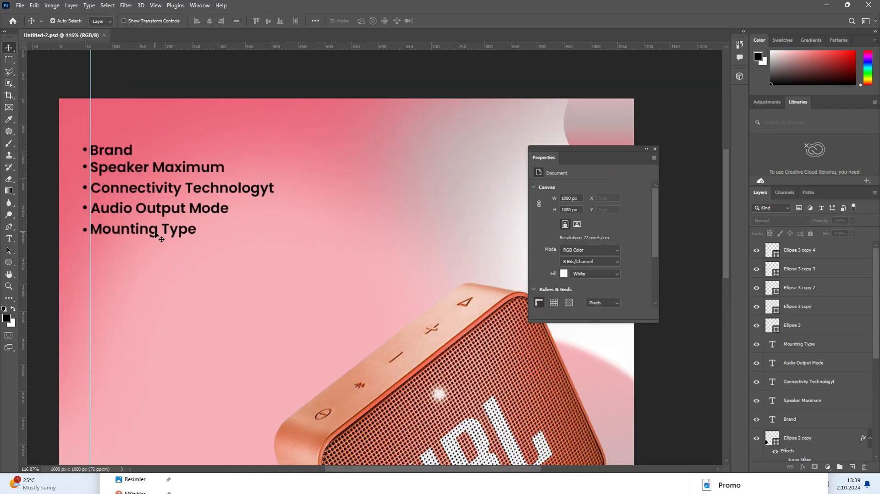
# - Duplicate the five specification lines as a second column to their right and change the copied Brand text to "JBL"
pyautogui.click(156, 234)
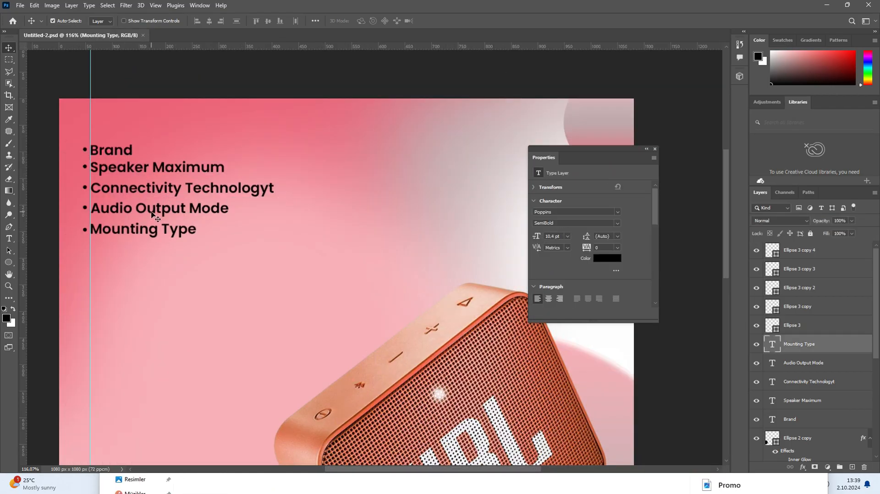
pyautogui.keyDown('shift'); pyautogui.click(154, 213); pyautogui.keyUp('shift')
pyautogui.keyDown('shift'); pyautogui.click(152, 188); pyautogui.keyUp('shift')
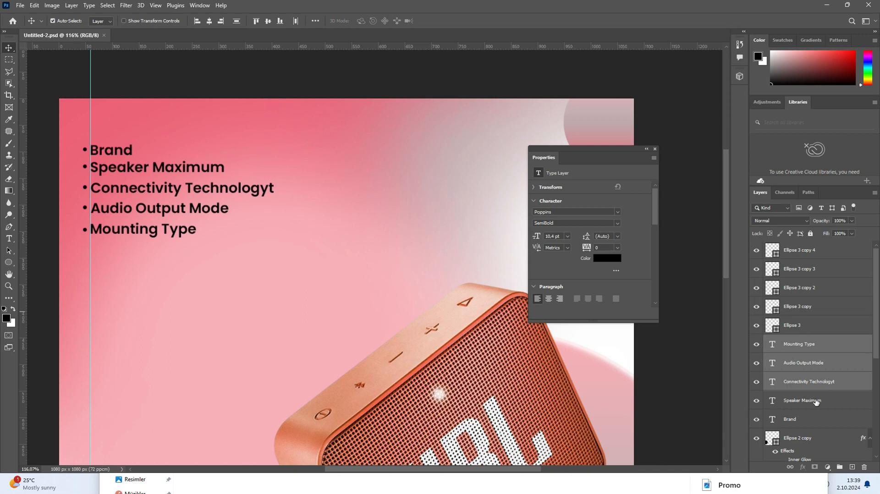
pyautogui.doubleClick(326, 151)
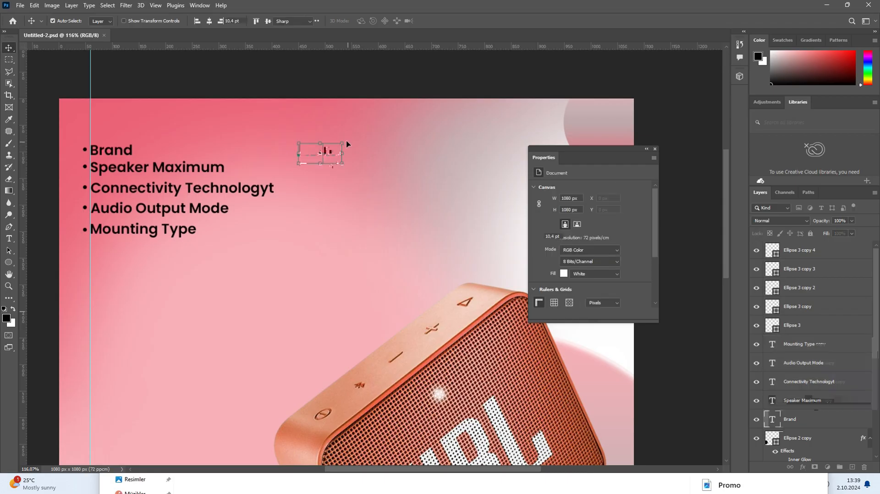
pyautogui.write('JBL')
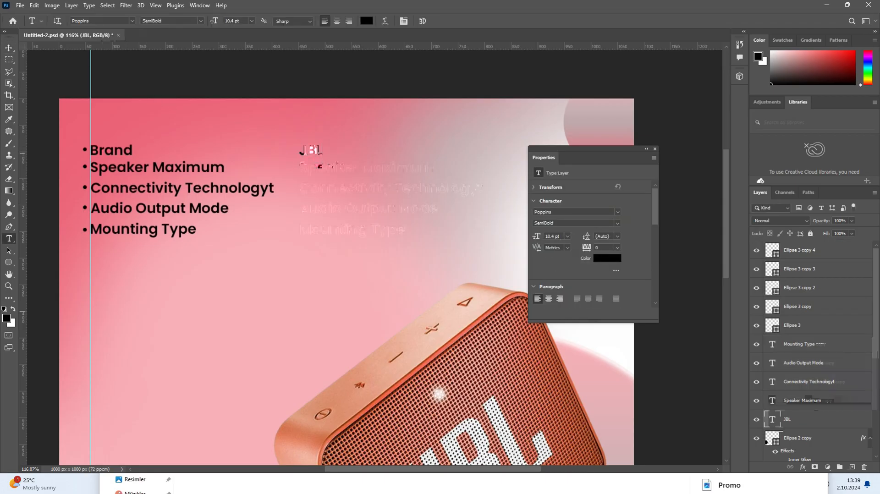
pyautogui.hotkey('alt', 'Tab')
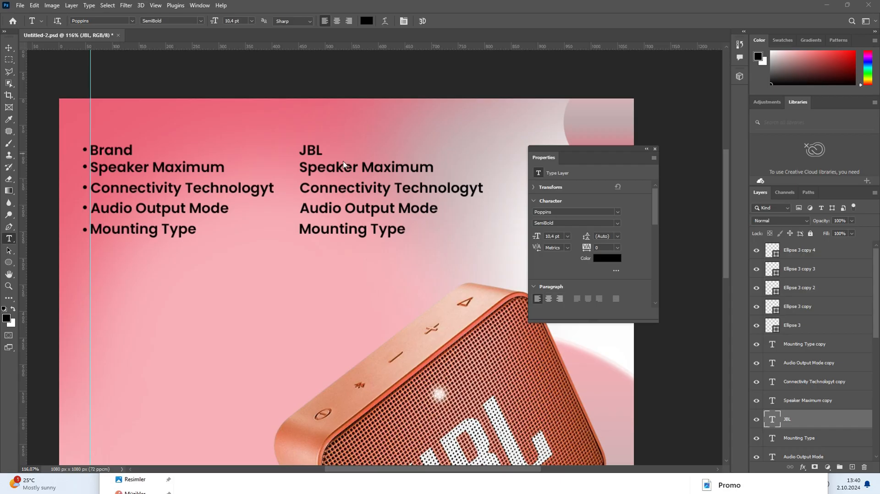
# - Replace the remaining copied lines with "3 Watts", "Bluetooth, Auxiliary", "Stereo" and "Tabletop Mount", and set them in Medium weight
pyautogui.click(332, 170)
pyautogui.hotkey('ctrl', 'a')
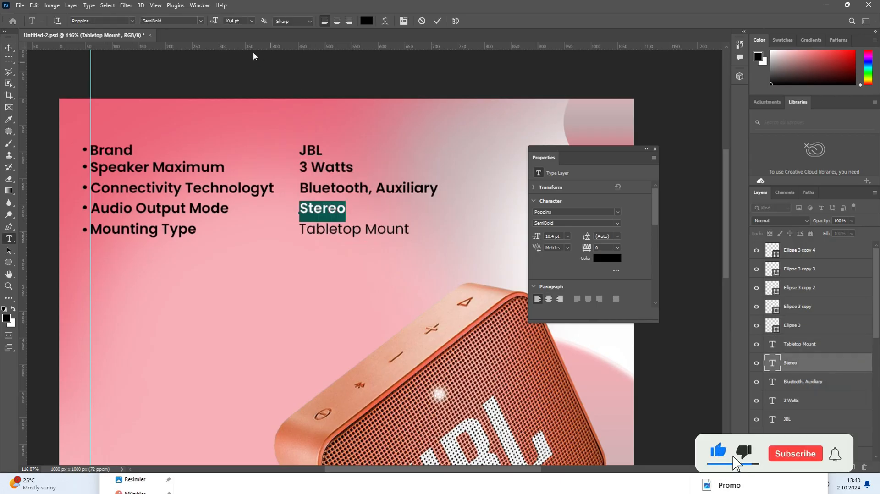
pyautogui.click(201, 22)
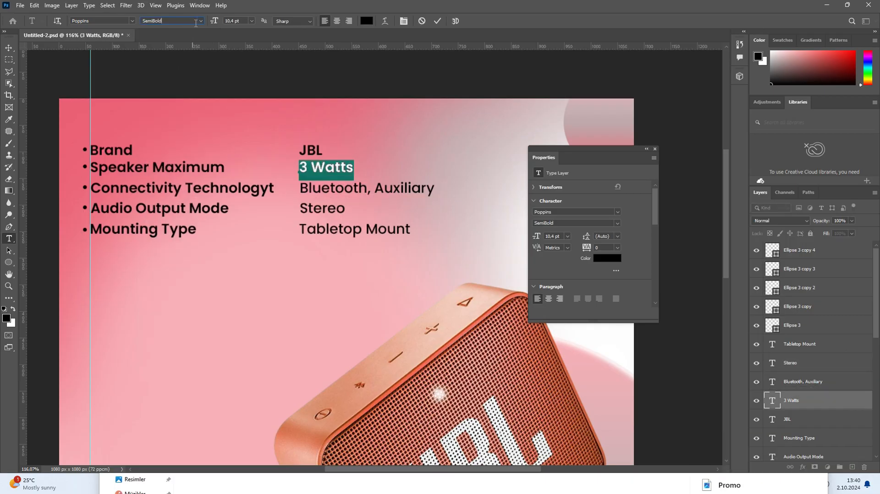
pyautogui.click(170, 88)
# - Reposition the 3 Watts line beside Speaker Maximum and set the JBL text to Medium weight
pyautogui.moveTo(317, 152); pyautogui.dragTo(315, 155)
pyautogui.hotkey('ctrl', 'z')
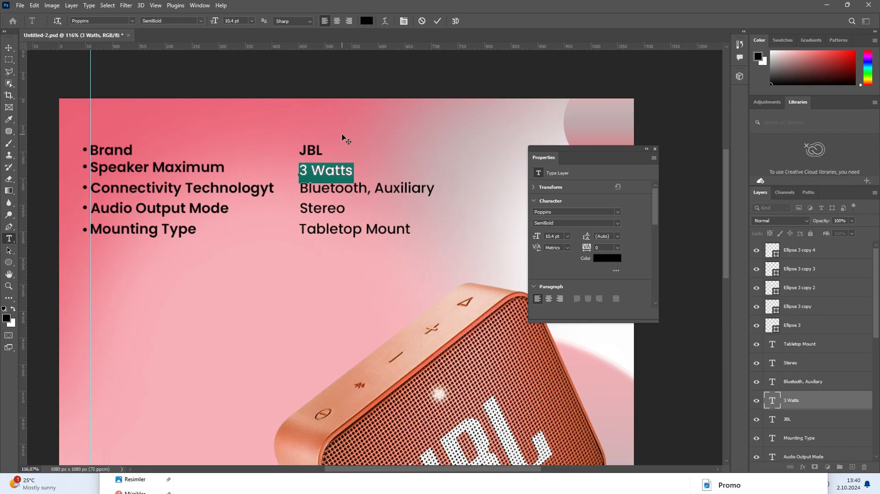
pyautogui.click(8, 48)
pyautogui.moveTo(314, 172); pyautogui.dragTo(313, 169)
pyautogui.scroll(2, 310, 153)
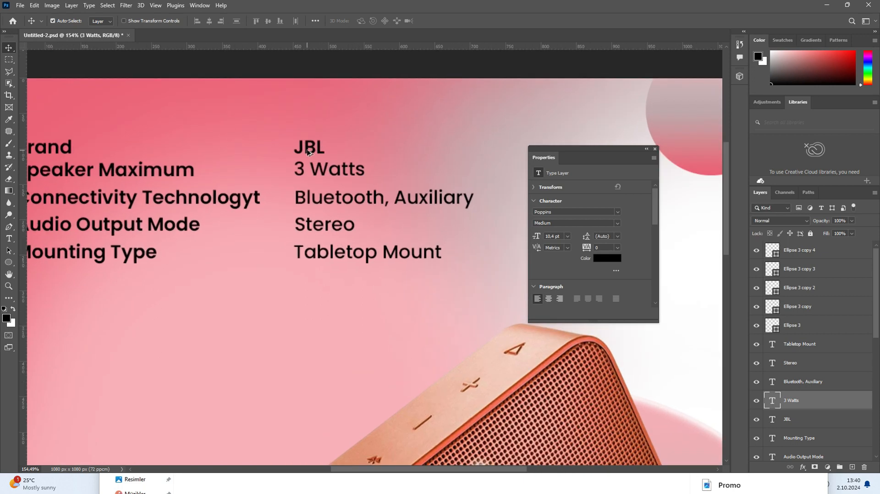
pyautogui.doubleClick(311, 153)
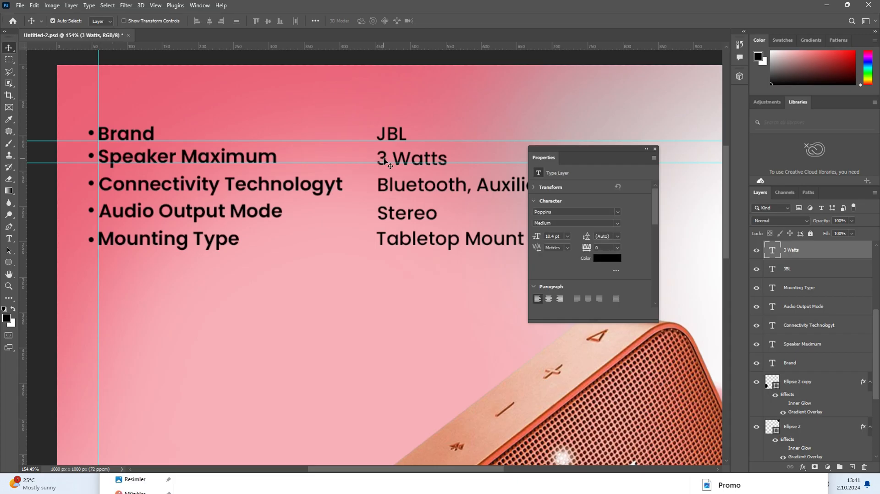
# - Nudge the 3 Watts text up to align with Speaker Maximum along the horizontal guide
pyautogui.press('Up')
pyautogui.press('Up')
pyautogui.press('Up')
pyautogui.press('Up')
pyautogui.scroll(1, 415, 173)
pyautogui.scroll(2, 419, 176)
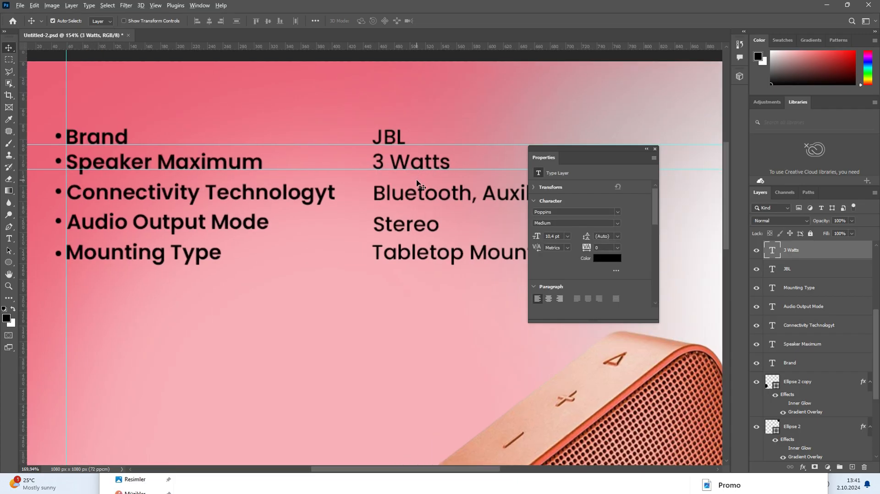
# - Move the lower horizontal guide to the Connectivity Technologyt baseline and align the "Bluetooth, Auxiliary" text with it
pyautogui.moveTo(377, 159); pyautogui.dragTo(365, 188)
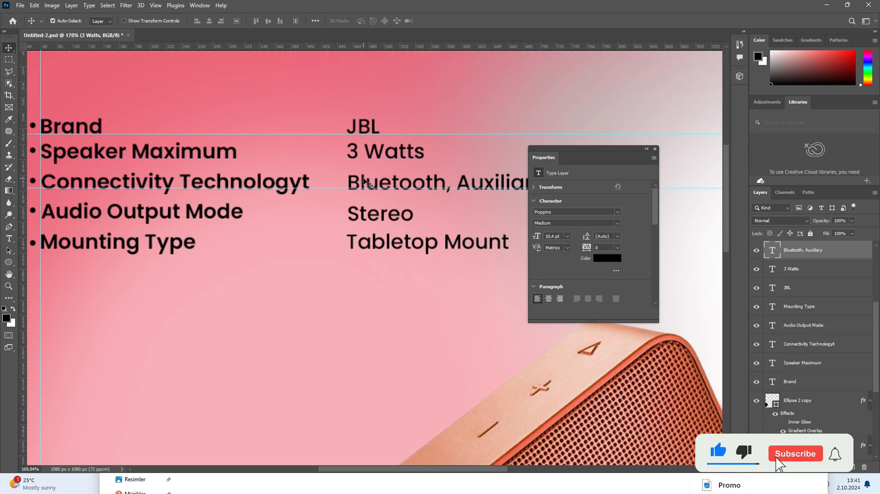
pyautogui.click(362, 182)
pyautogui.click(343, 190)
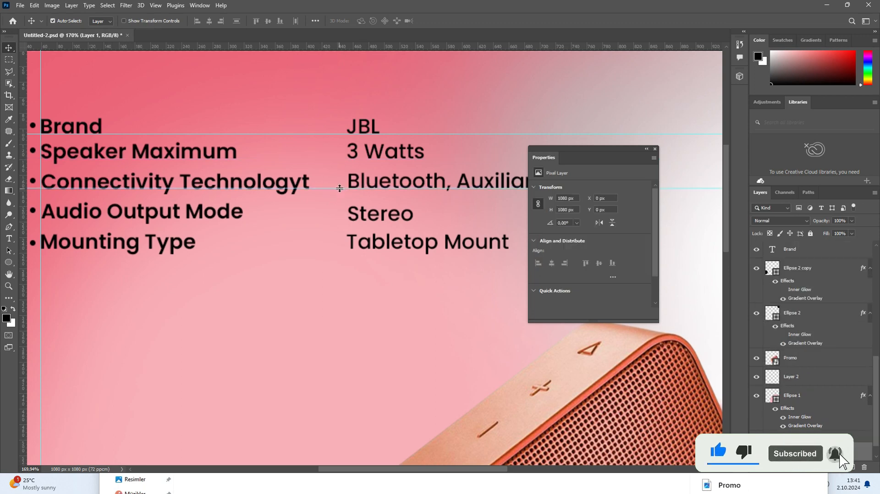
# - Move the lower guide to the Audio Output Mode baseline and nudge the Stereo text up to align with it
pyautogui.moveTo(343, 189); pyautogui.dragTo(337, 218)
pyautogui.click(364, 211)
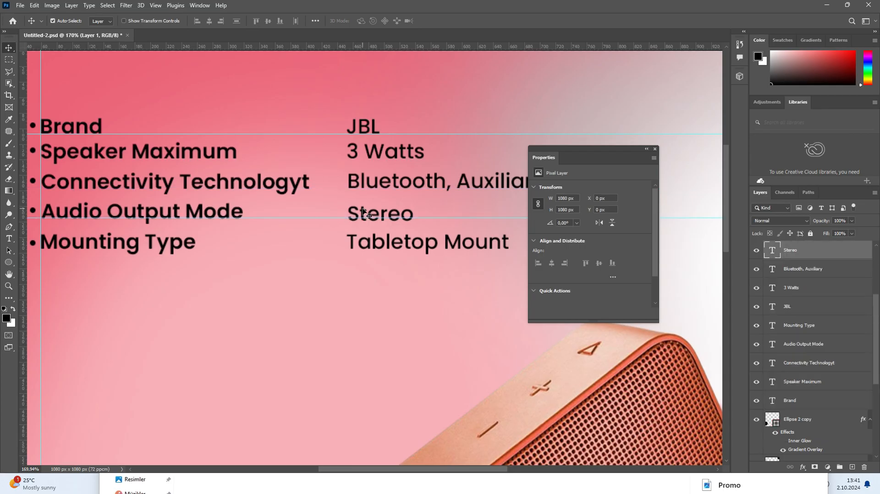
pyautogui.press('Up')
pyautogui.press('Up')
pyautogui.press('Up')
pyautogui.press('Up')
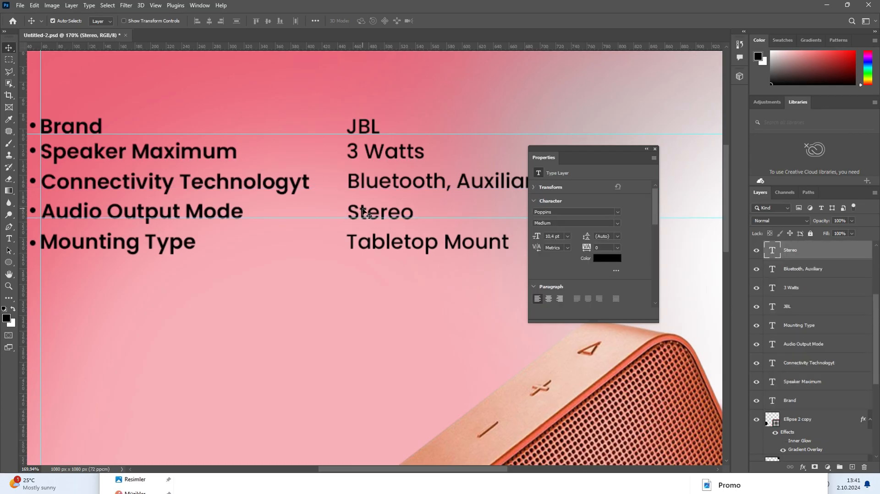
# - Remove the horizontal guides and the vertical guide from the canvas
pyautogui.click(339, 227)
pyautogui.moveTo(326, 220); pyautogui.dragTo(298, 68)
pyautogui.scroll(-3, 358, 234)
pyautogui.click(323, 89)
pyautogui.scroll(-7, 322, 88)
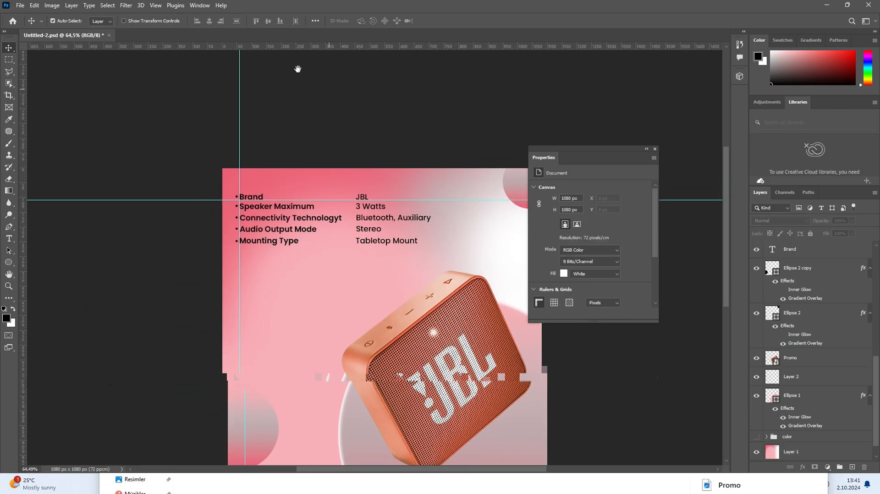
pyautogui.moveTo(298, 68); pyautogui.dragTo(283, 59)
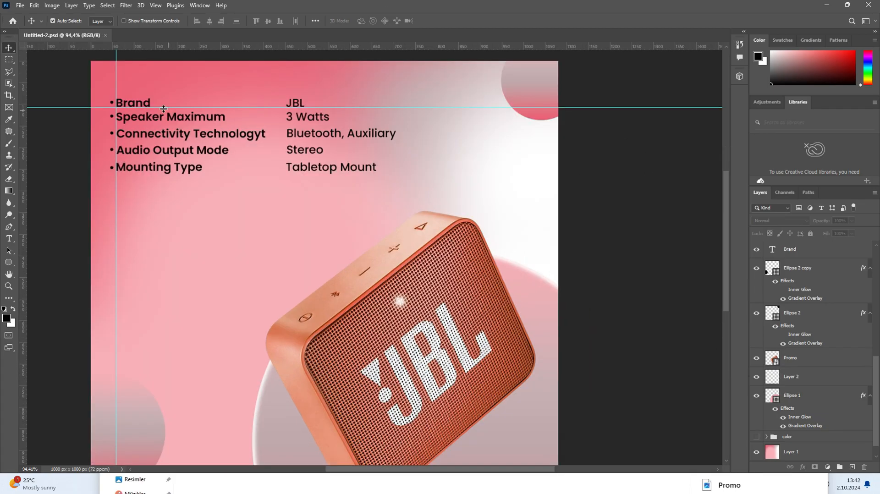
pyautogui.moveTo(163, 108); pyautogui.dragTo(164, 6)
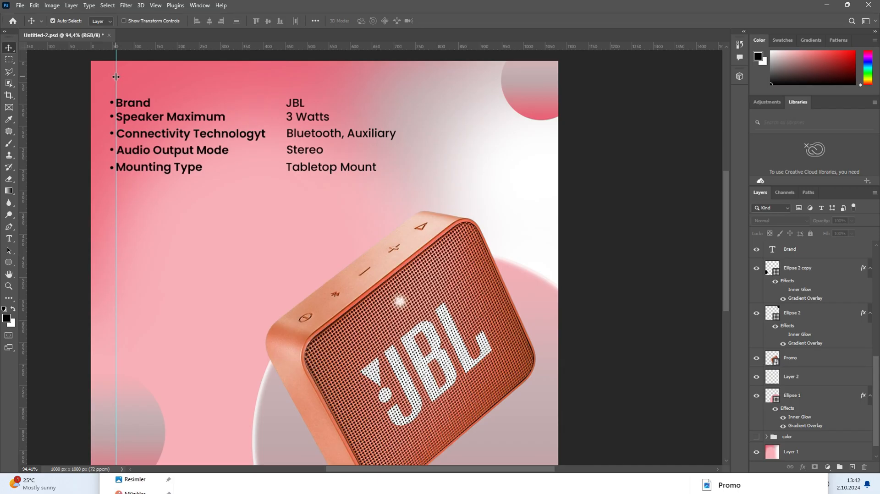
pyautogui.moveTo(118, 76); pyautogui.dragTo(7, 74)
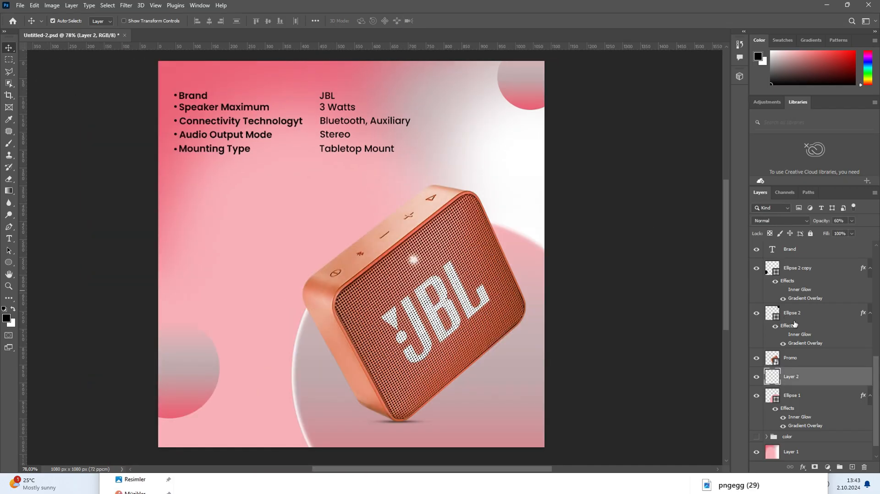
# - Gather the specification text and bullet layers into a group named Headline Text
pyautogui.scroll(6, 808, 348)
pyautogui.click(809, 373)
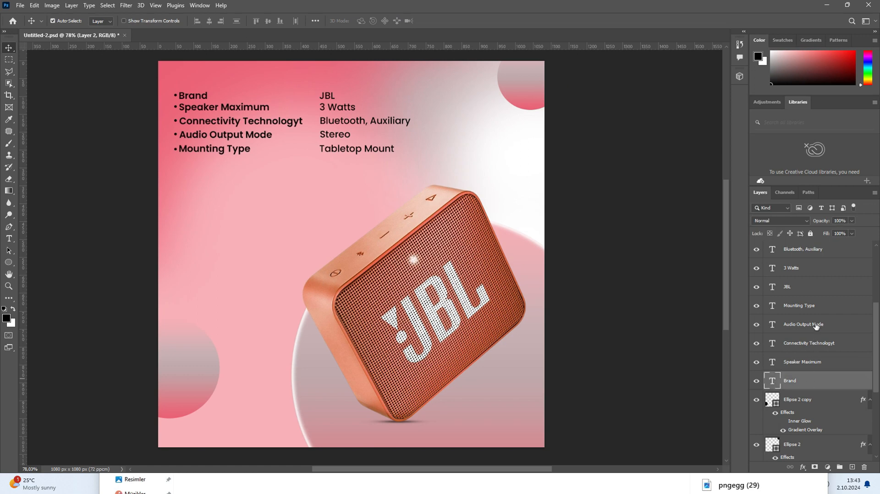
pyautogui.scroll(2, 879, 327)
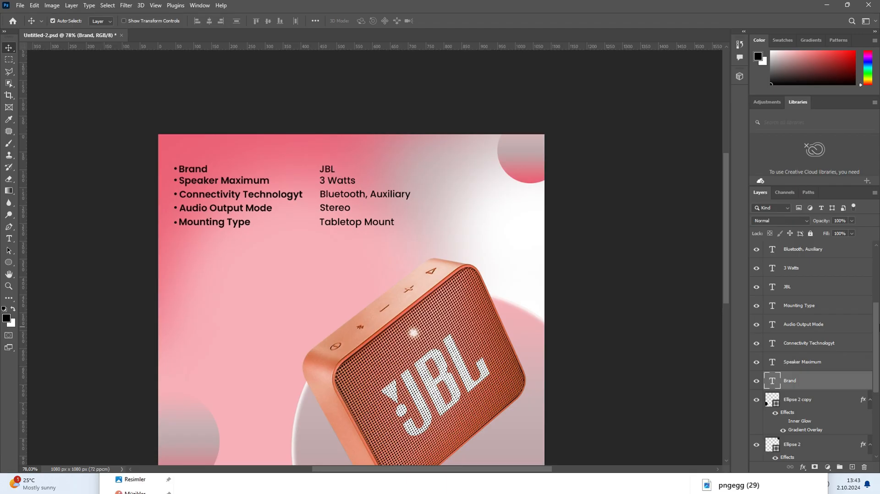
pyautogui.keyDown('ctrl'); pyautogui.click(805, 308); pyautogui.keyUp('ctrl')
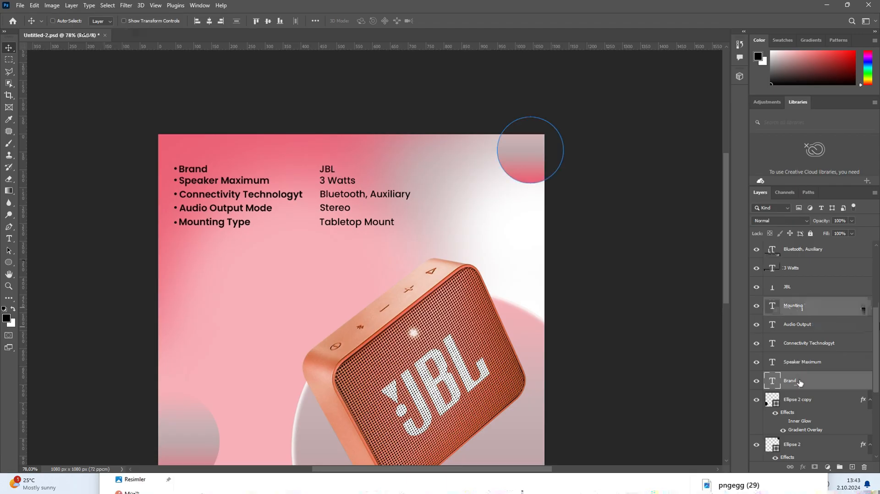
pyautogui.keyDown('ctrl'); pyautogui.click(802, 392); pyautogui.keyUp('ctrl')
pyautogui.hotkey('ctrl', 'g')
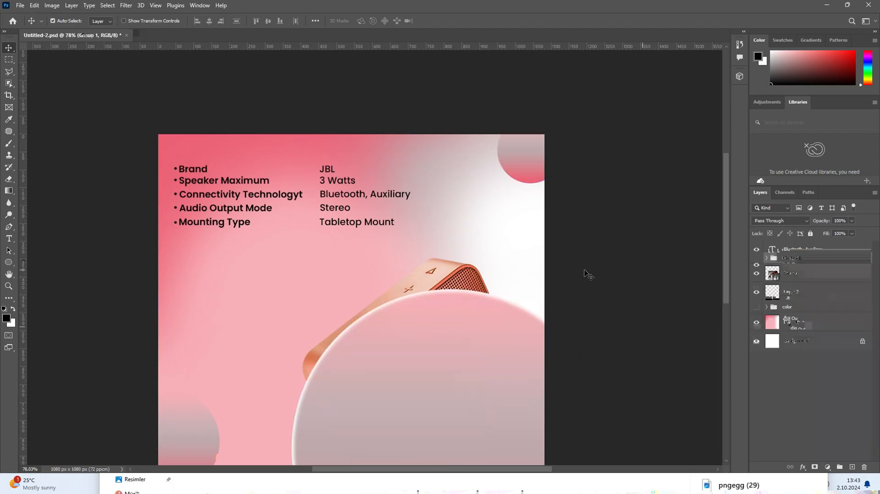
# - Name the group holding the gradient ellipse layers Design
pyautogui.doubleClick(794, 260)
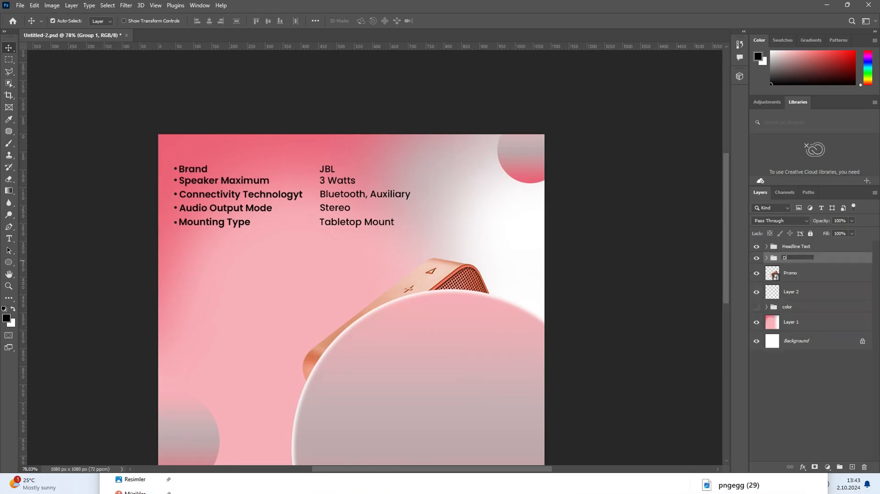
pyautogui.write('Design')
pyautogui.press('Return')
# - Group the Promo image with Layer 2 as Promo and move the group above Design
pyautogui.click(788, 275)
pyautogui.keyDown('shift'); pyautogui.click(792, 292); pyautogui.keyUp('shift')
pyautogui.hotkey('ctrl', 'g')
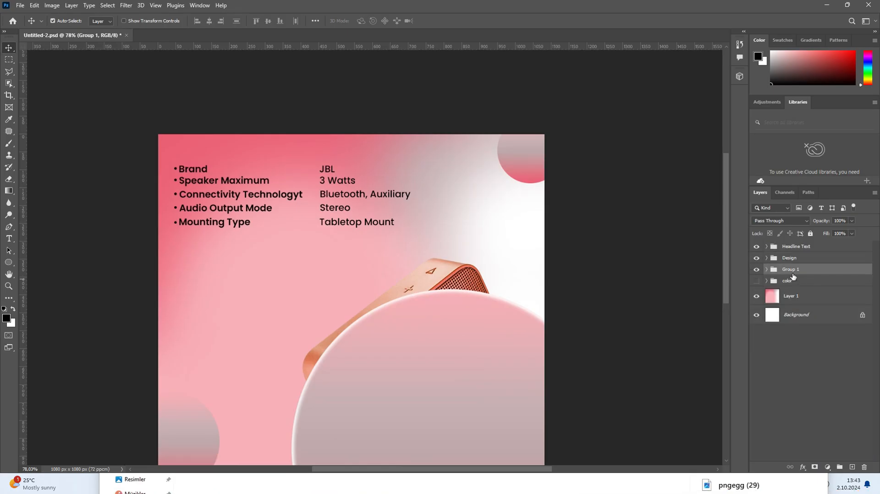
pyautogui.doubleClick(792, 270)
pyautogui.write('Promo')
pyautogui.press('Return')
pyautogui.moveTo(793, 274); pyautogui.dragTo(786, 254)
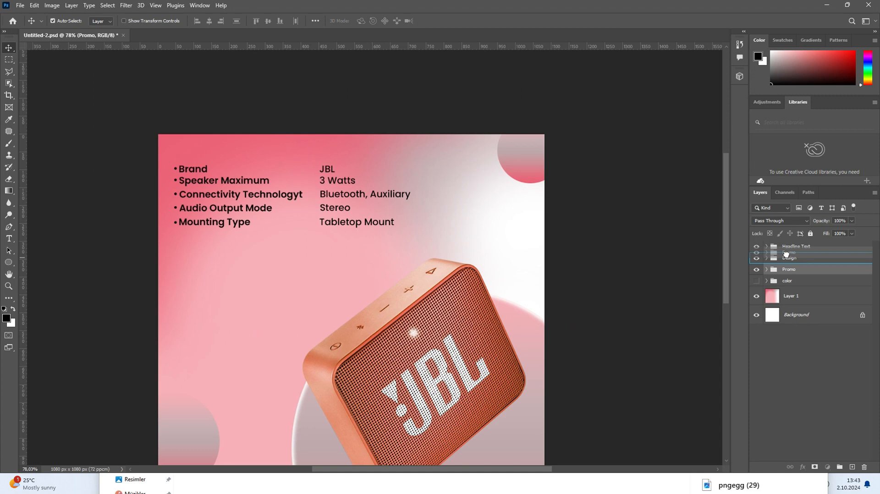
pyautogui.moveTo(787, 254); pyautogui.dragTo(787, 255)
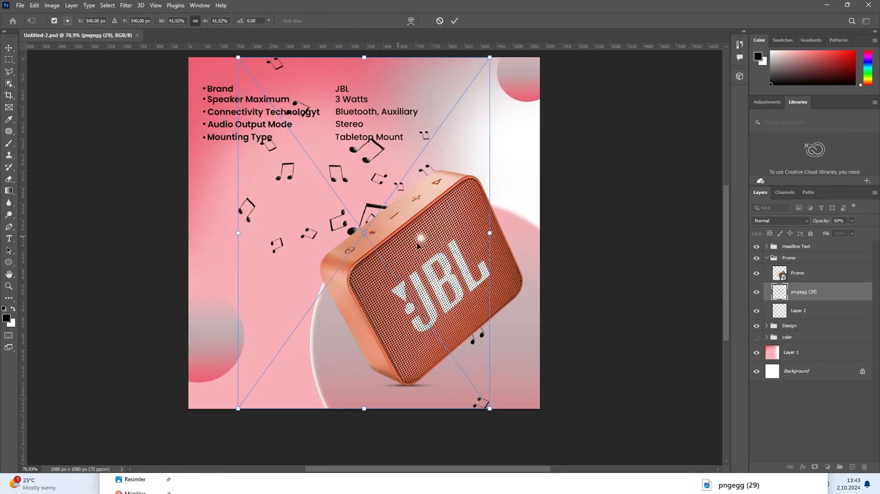
# - Place the music notes image pngegg (29) beneath the Promo image layer, scaled down to the left of the speaker
pyautogui.moveTo(490, 234); pyautogui.dragTo(459, 235)
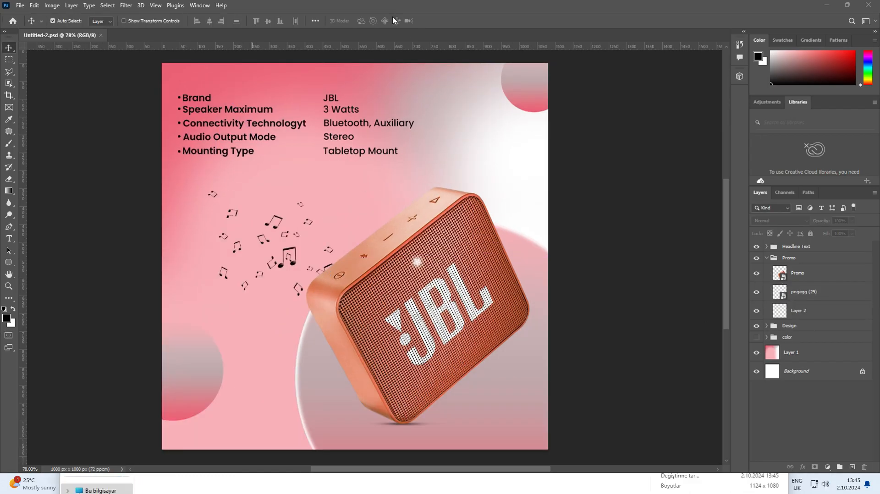
pyautogui.click(402, 492)
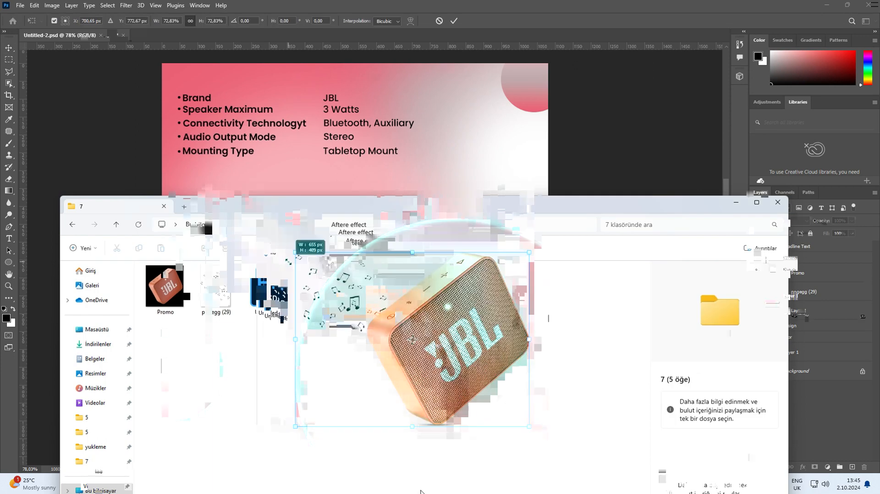
# - Scale down the whole Promo group and position it over the large circle in the canvas's lower-right area
pyautogui.moveTo(290, 250); pyautogui.dragTo(280, 243)
pyautogui.moveTo(422, 316); pyautogui.dragTo(426, 327)
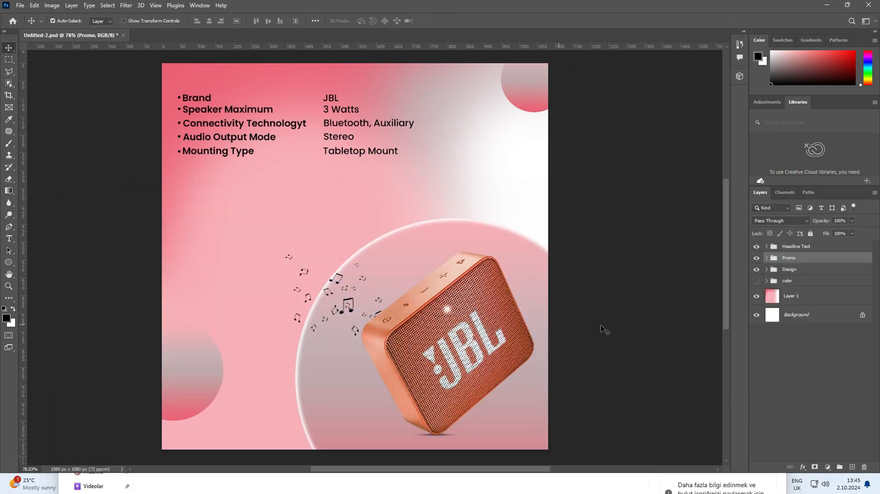
pyautogui.press('Return')
pyautogui.hotkey('ctrl', 't')
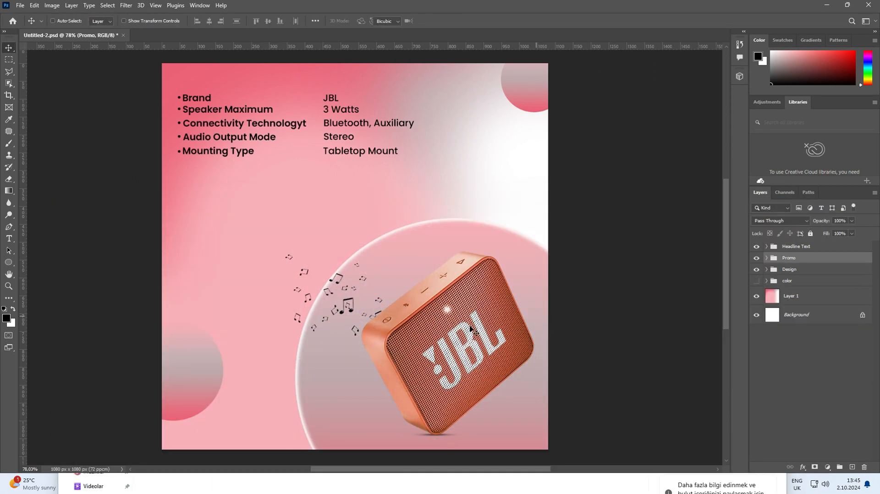
# - Move the Promo group slightly left and down over the large circle and clear the layer selection
pyautogui.moveTo(471, 329); pyautogui.dragTo(457, 335)
pyautogui.press('Return')
pyautogui.click(658, 320)
pyautogui.scroll(5, 387, 194)
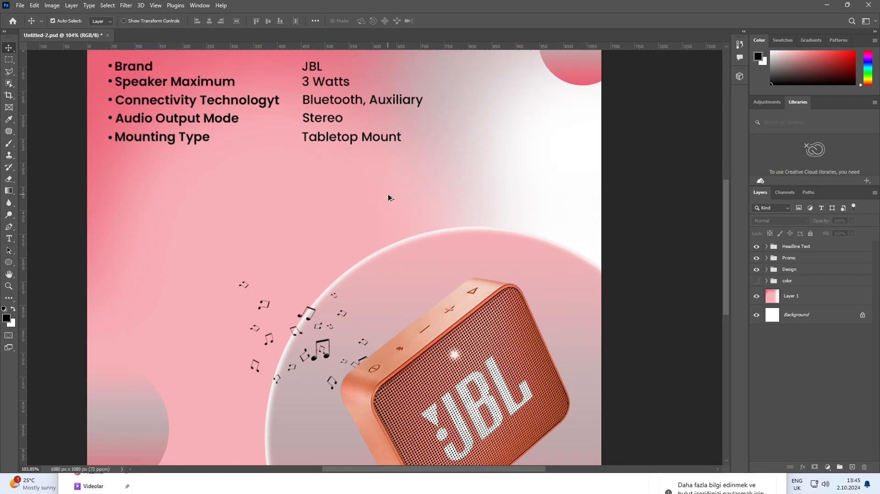
pyautogui.moveTo(466, 255); pyautogui.dragTo(425, 254)
pyautogui.click(425, 253)
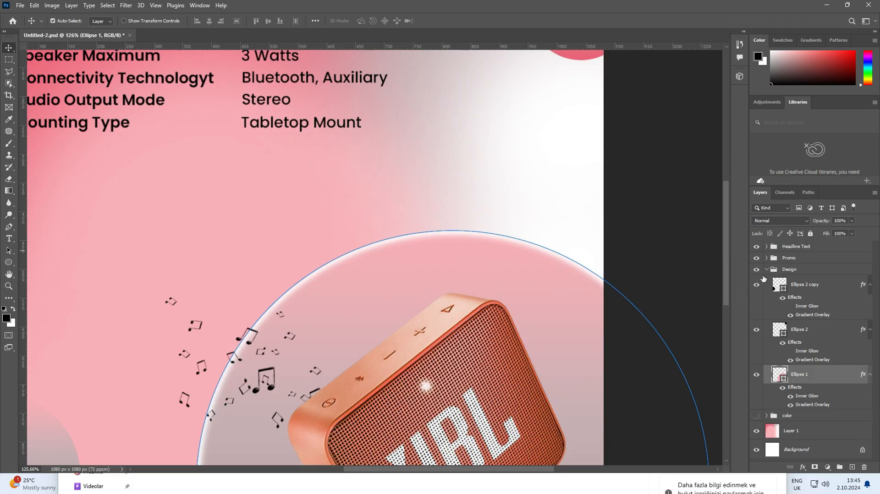
pyautogui.click(769, 271)
pyautogui.click(767, 270)
pyautogui.click(696, 243)
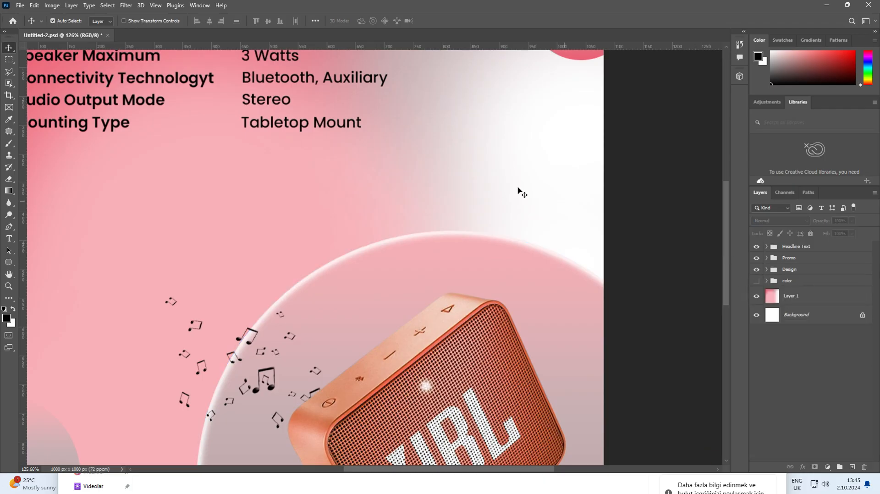
# - Draw a black circle about 182 px in diameter with a 0 px stroke and move it onto the large circle's upper-left edge
pyautogui.click(8, 263)
pyautogui.rightClick(10, 266)
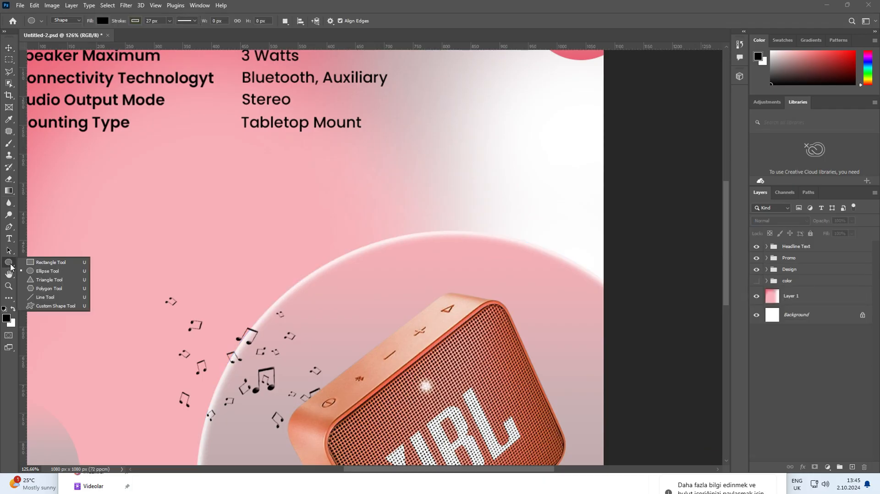
pyautogui.click(47, 271)
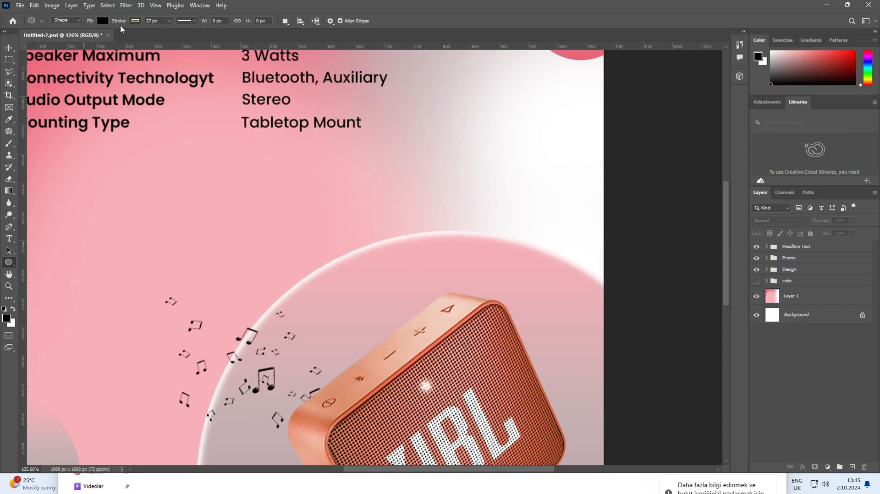
pyautogui.moveTo(123, 25); pyautogui.dragTo(69, 22)
pyautogui.moveTo(379, 165); pyautogui.dragTo(432, 221)
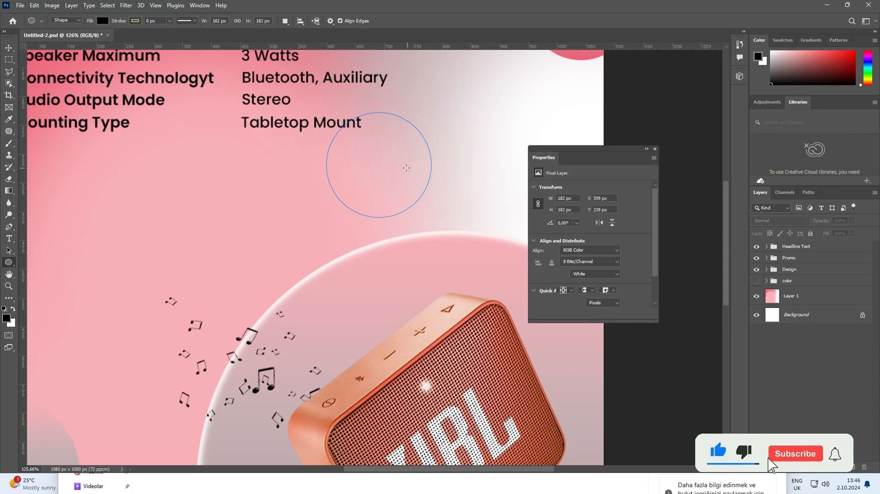
pyautogui.press('v')
pyautogui.moveTo(401, 165); pyautogui.dragTo(380, 230)
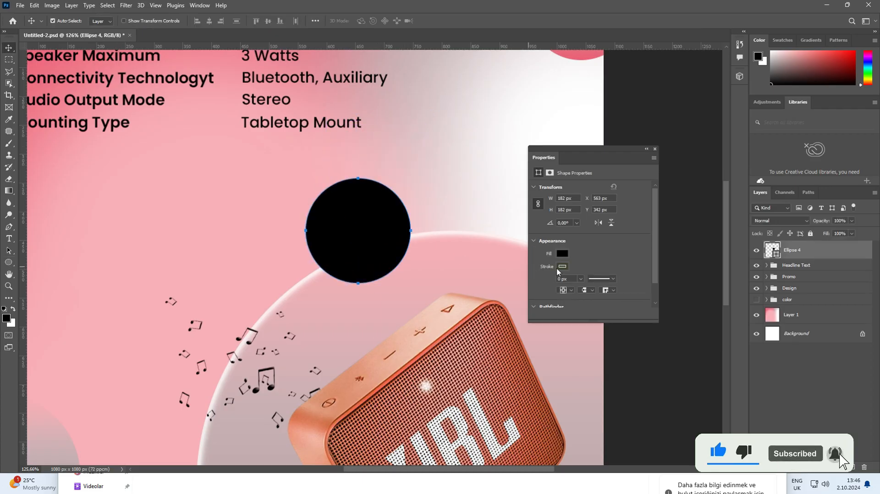
# - Give the black circle a white stroke 4 px wide
pyautogui.click(562, 266)
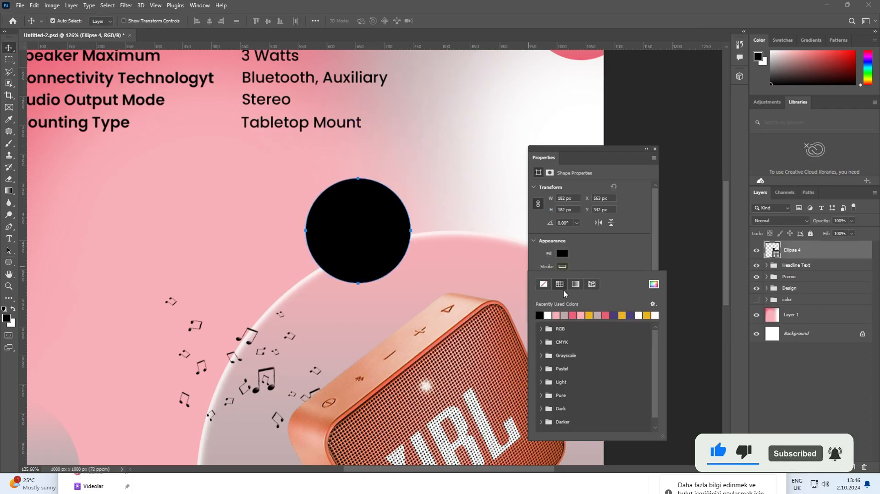
pyautogui.click(549, 316)
pyautogui.click(578, 259)
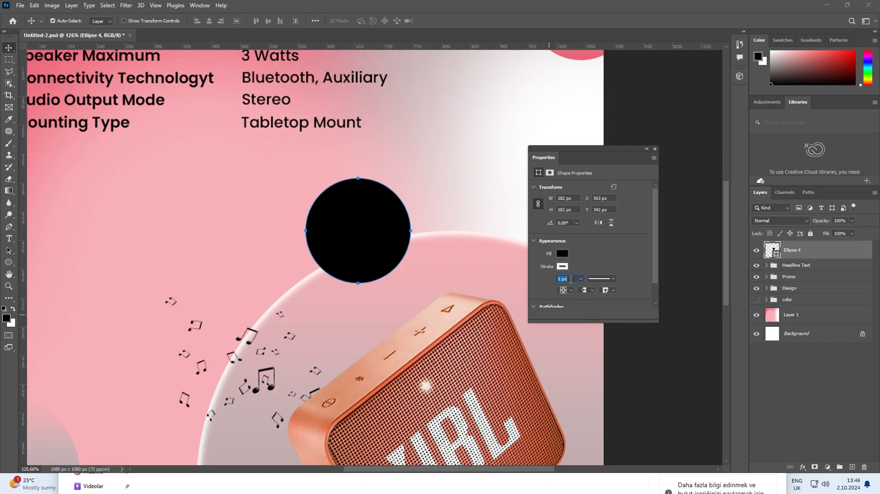
pyautogui.write('4')
pyautogui.press('Return')
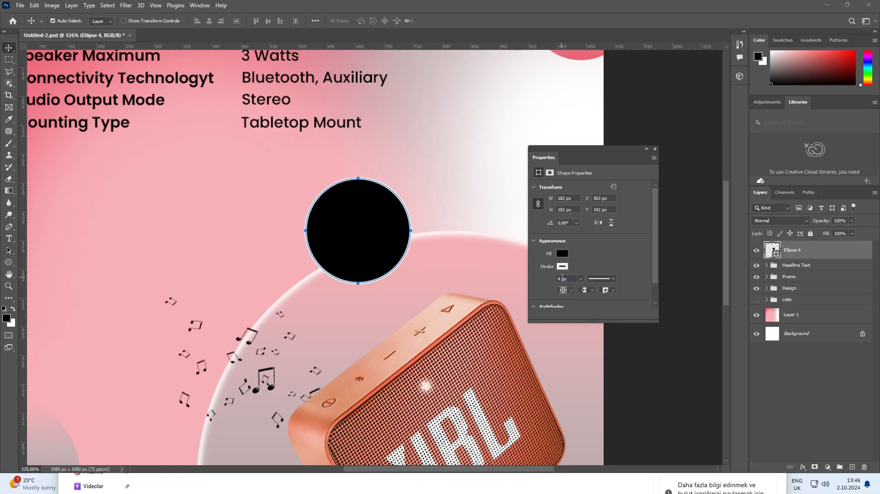
# - Scale the black circle down to about 129 px and duplicate it twice, spacing the three along the large circle's upper edge
pyautogui.moveTo(366, 219); pyautogui.dragTo(477, 233)
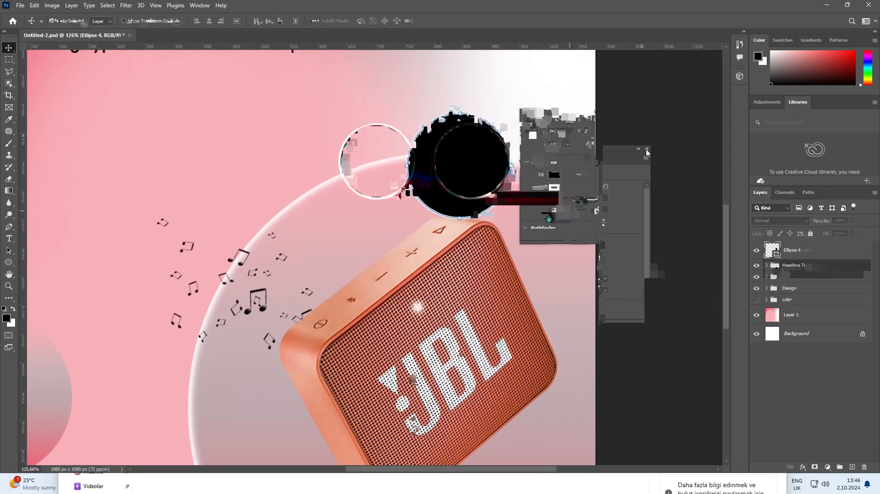
pyautogui.moveTo(403, 186); pyautogui.dragTo(479, 191)
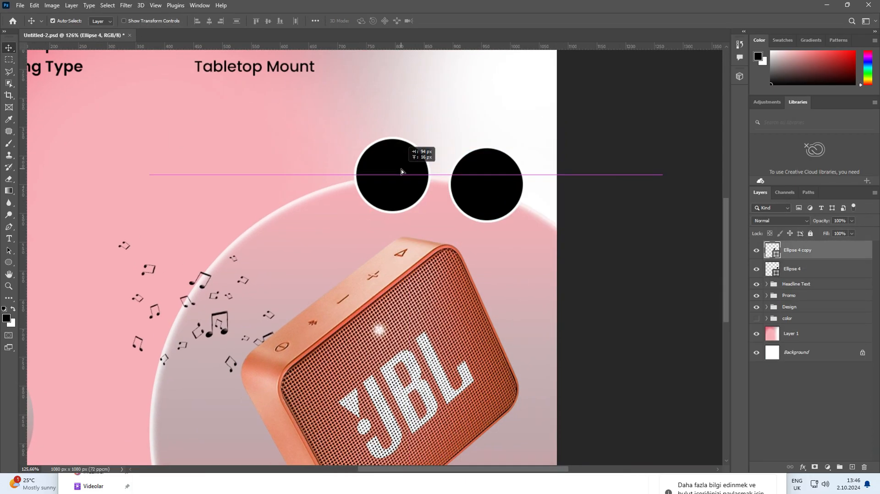
pyautogui.moveTo(403, 171); pyautogui.dragTo(306, 191)
pyautogui.click(613, 200)
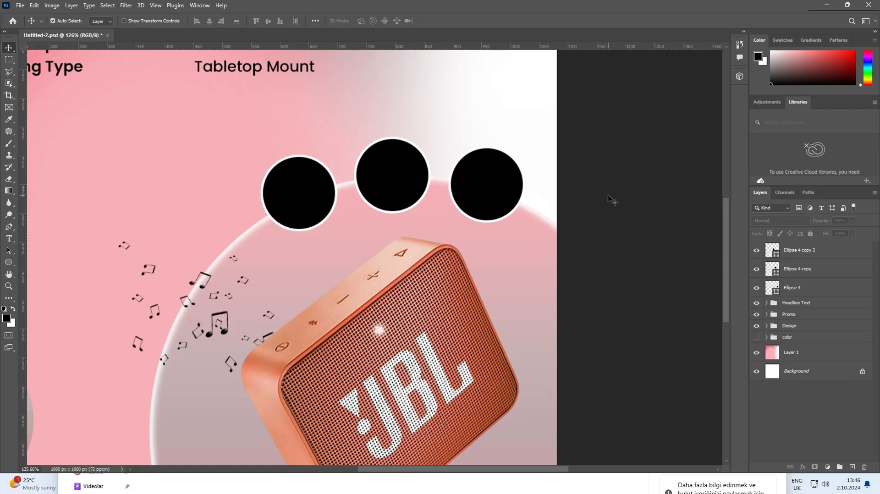
# - Place the 61-73JWgIgL._AC_SX466_-Photoroom image above the left small circle's layer, scaled down to about 11%
pyautogui.click(307, 188)
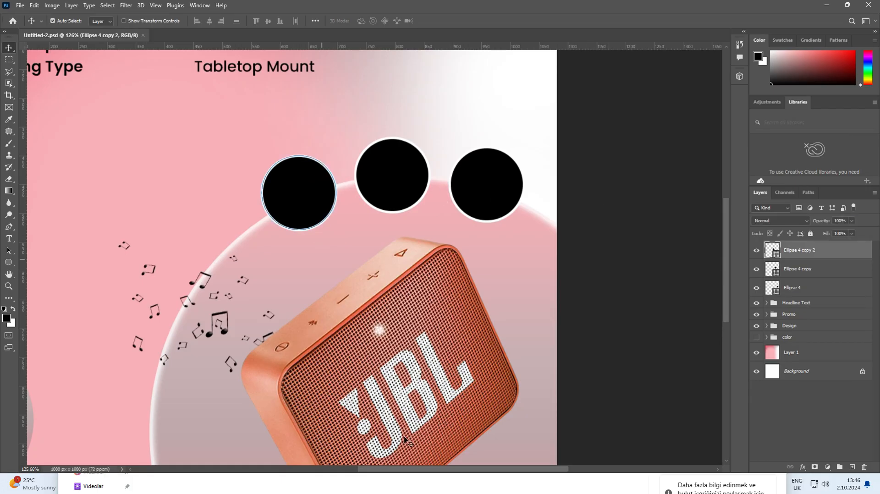
pyautogui.click(468, 488)
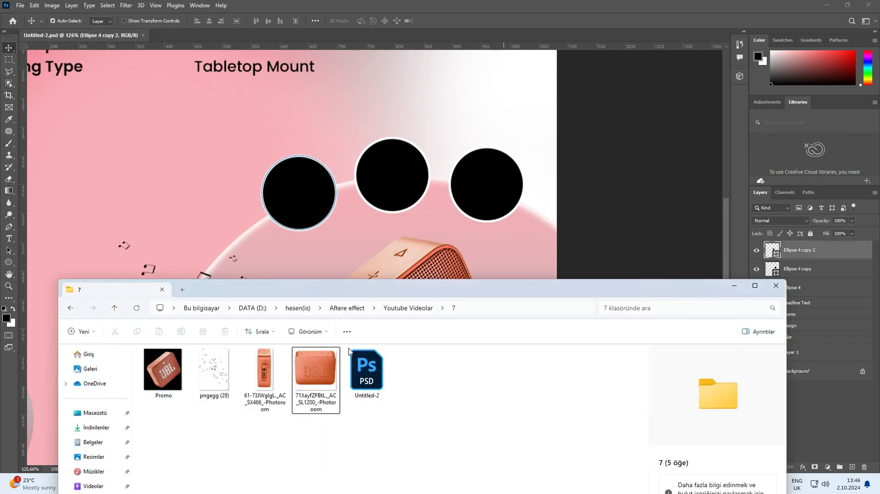
pyautogui.click(267, 373)
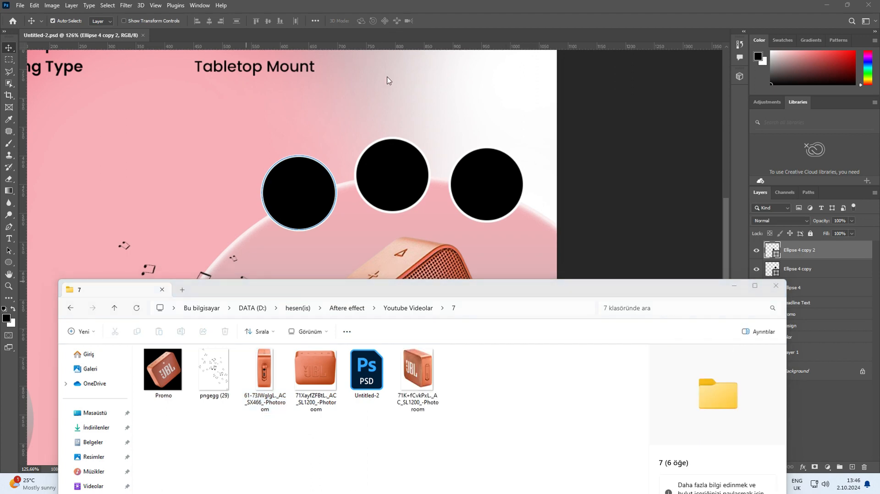
pyautogui.moveTo(421, 290); pyautogui.dragTo(423, 320)
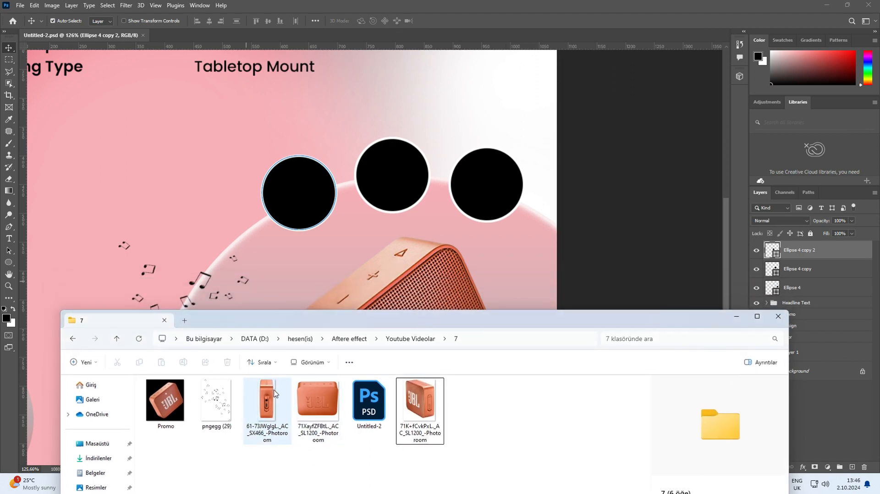
pyautogui.moveTo(268, 399); pyautogui.dragTo(508, 221)
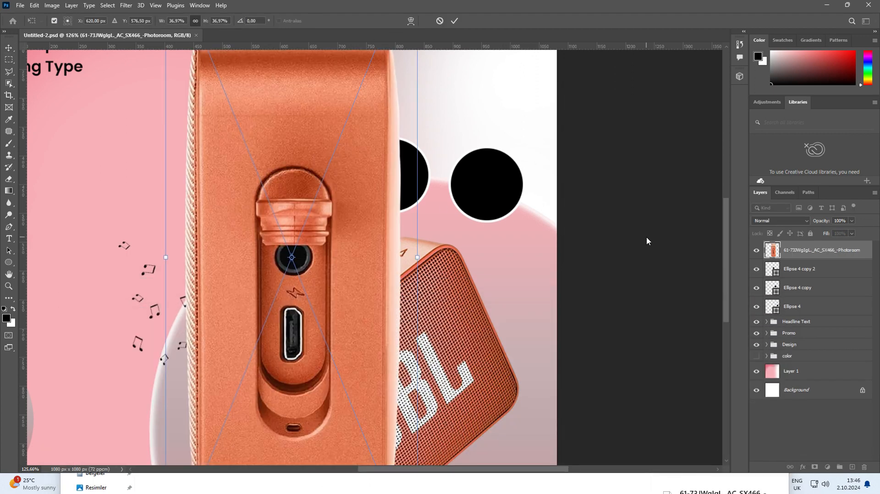
pyautogui.moveTo(417, 258); pyautogui.dragTo(240, 257)
pyautogui.press('Return')
# - Move the speaker side-view image over the left black circle and clip it to that circle
pyautogui.click(277, 193)
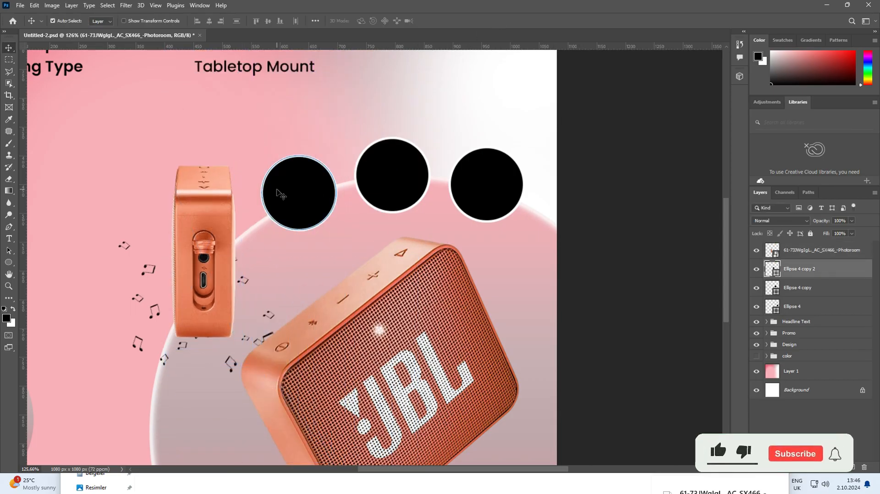
pyautogui.moveTo(202, 252); pyautogui.dragTo(292, 185)
pyautogui.hotkey('ctrl', 'alt', 'g')
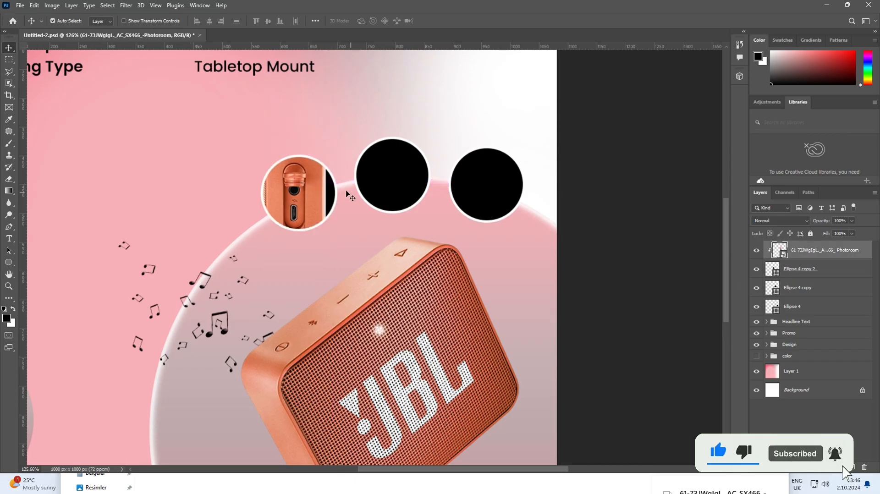
# - Scale the clipped side-view image down to about 7.2% so the speaker's width fits inside the circle
pyautogui.scroll(6, 324, 179)
pyautogui.hotkey('ctrl', 't')
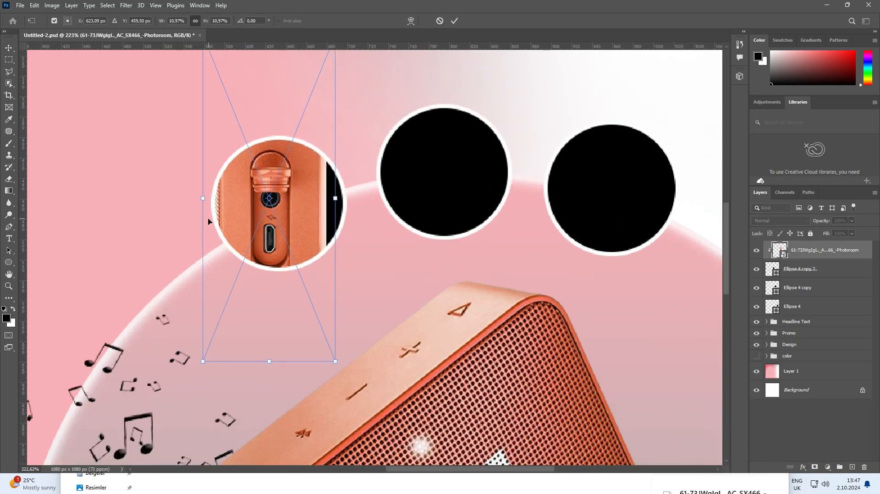
pyautogui.moveTo(204, 201); pyautogui.dragTo(239, 200)
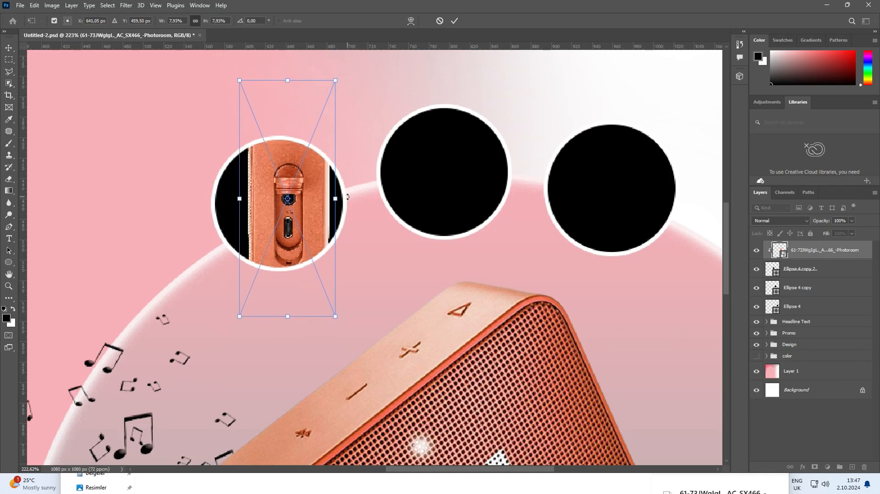
pyautogui.moveTo(339, 198); pyautogui.dragTo(328, 199)
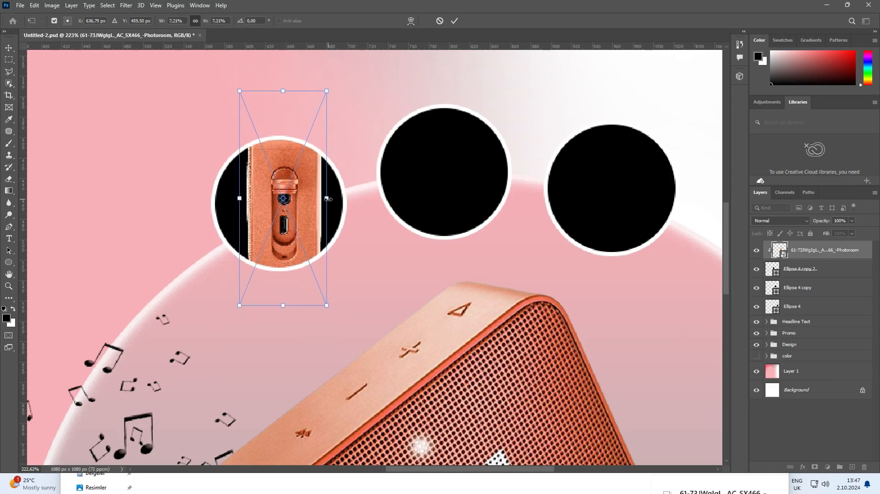
pyautogui.press('Return')
# - Change the fill of the circle behind the side-view image to the light pink recent colour
pyautogui.click(331, 197)
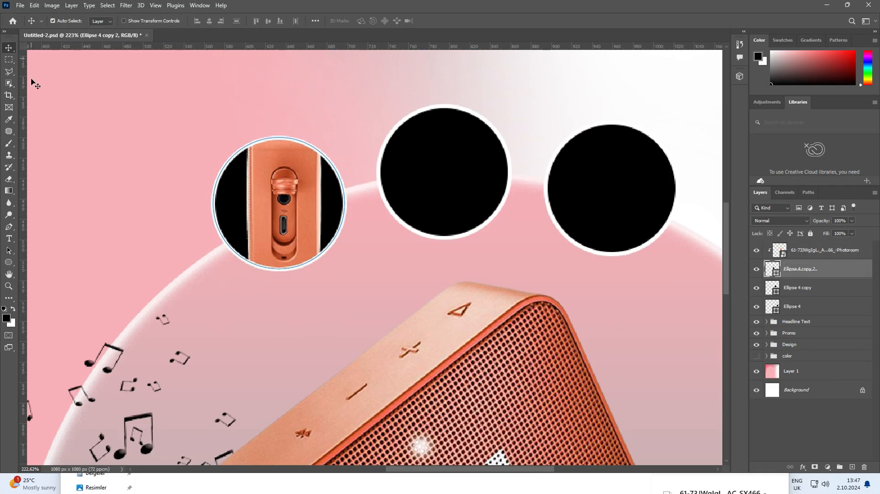
pyautogui.click(9, 263)
pyautogui.click(105, 21)
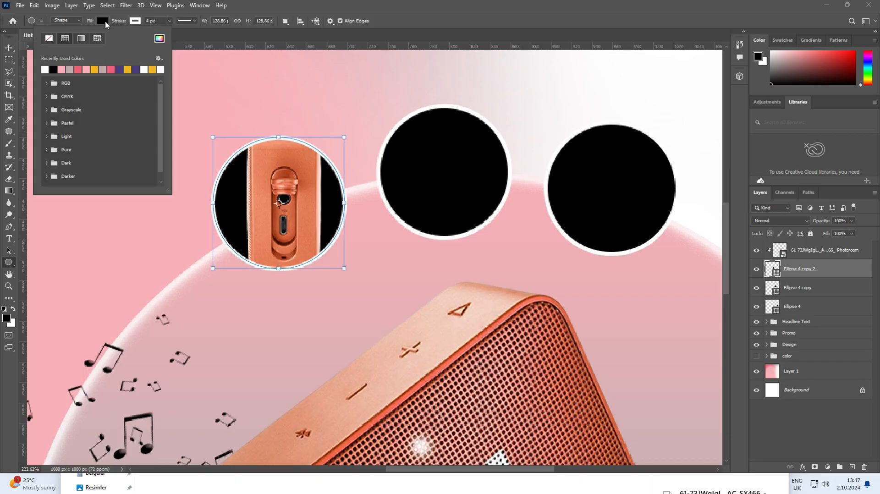
pyautogui.click(62, 68)
pyautogui.press('v')
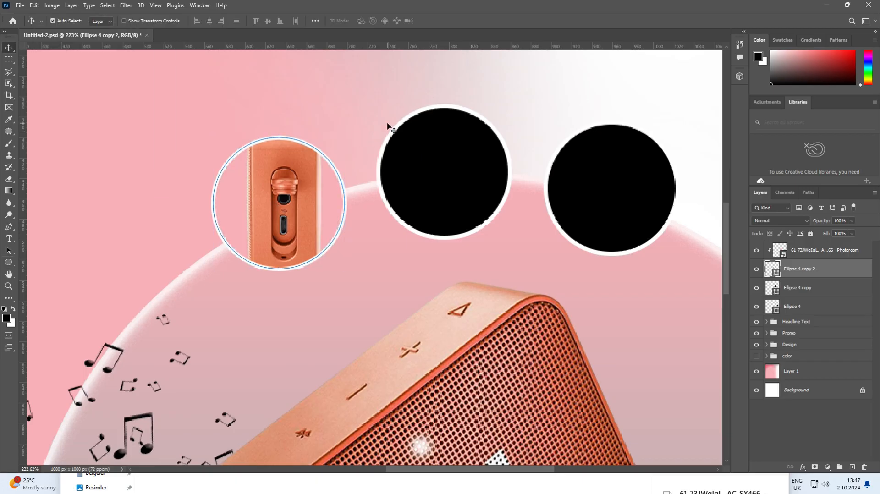
# - Fill the two remaining black circles with the same light pink
pyautogui.click(428, 133)
pyautogui.keyDown('shift'); pyautogui.click(630, 197); pyautogui.keyUp('shift')
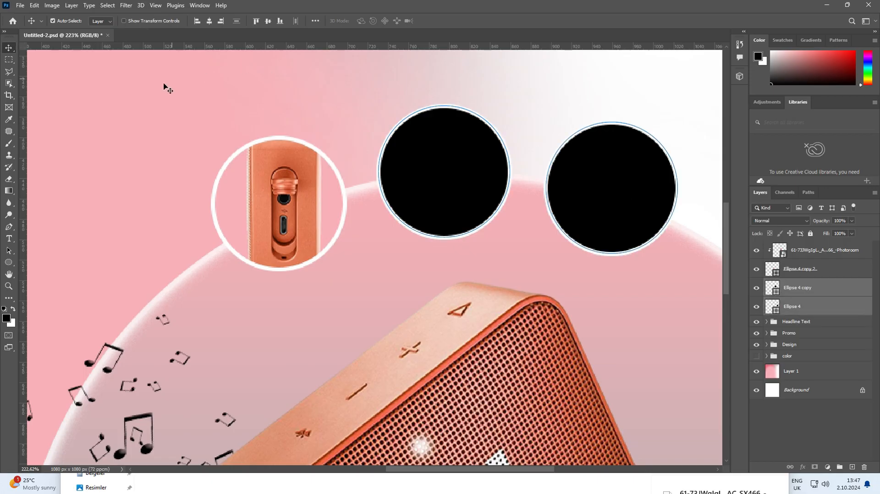
pyautogui.click(9, 262)
pyautogui.click(102, 21)
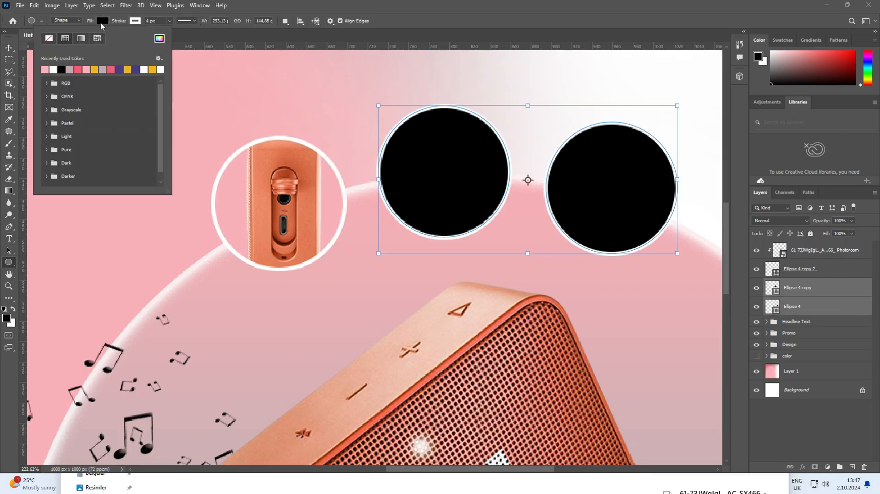
pyautogui.click(45, 70)
pyautogui.press('v')
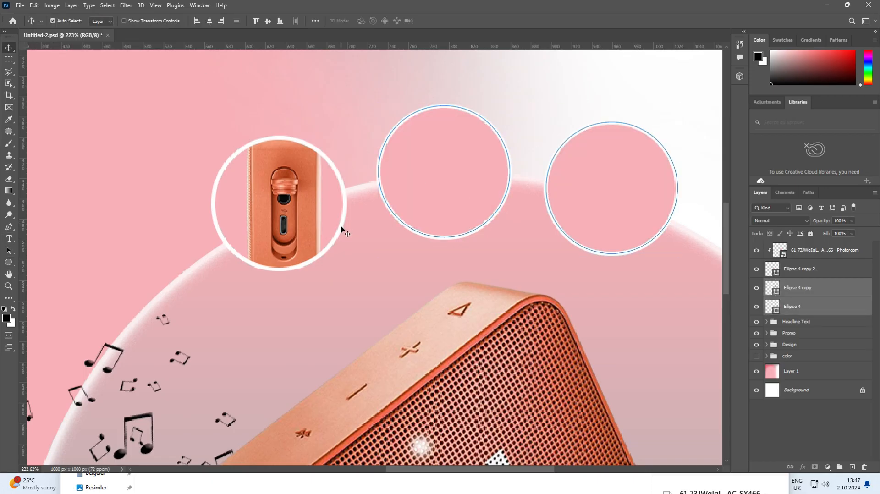
# - Nudge the side-view image slightly left and up to centre it in its circle
pyautogui.click(348, 270)
pyautogui.scroll(-2, 299, 230)
pyautogui.click(290, 205)
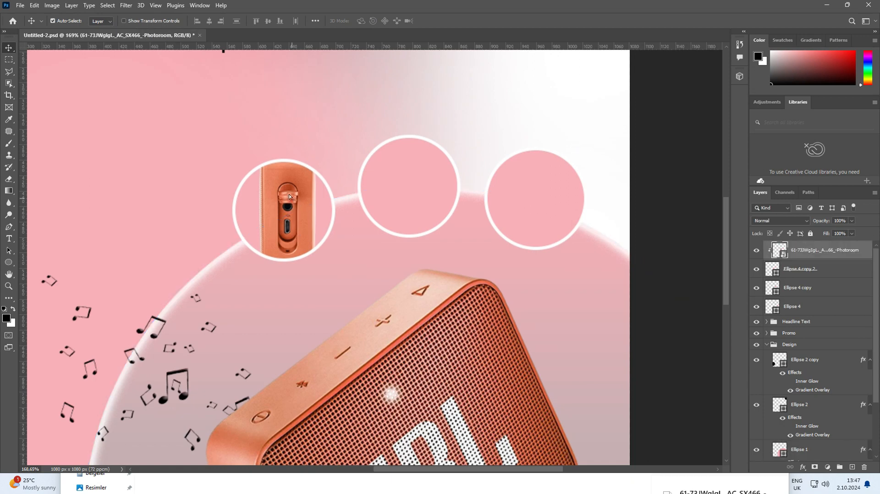
pyautogui.moveTo(289, 196); pyautogui.dragTo(285, 194)
# - Place the 71XayfZFBtL._AC_SL1200_-Photoroom image above the middle circle's layer, scaled to about 6.5% and positioned over that circle
pyautogui.click(410, 195)
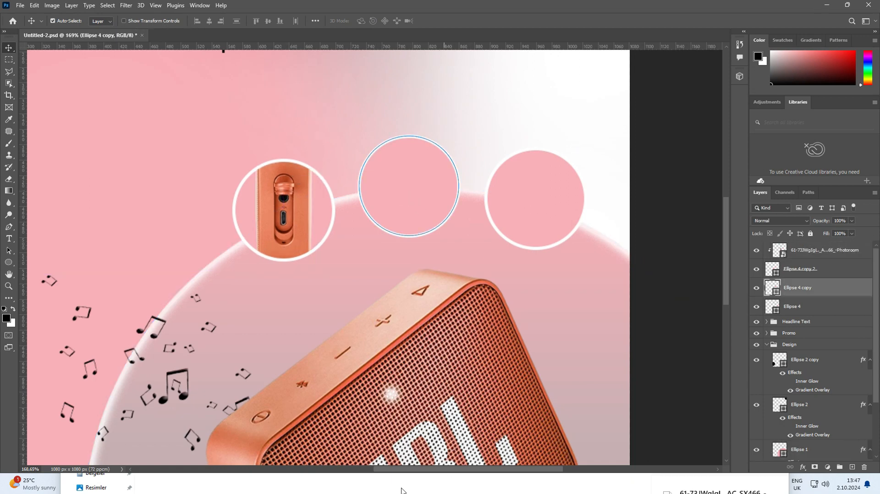
pyautogui.click(401, 491)
pyautogui.moveTo(318, 402); pyautogui.dragTo(417, 179)
pyautogui.scroll(-2, 613, 202)
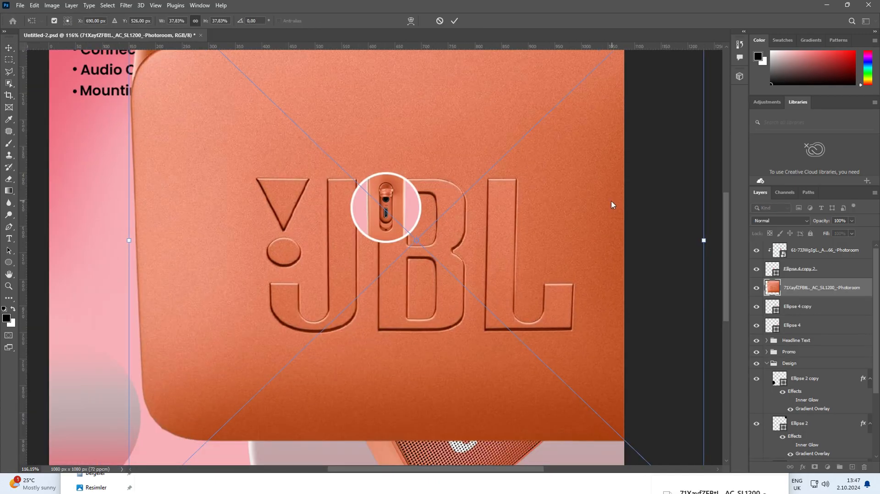
pyautogui.moveTo(696, 252); pyautogui.dragTo(518, 245)
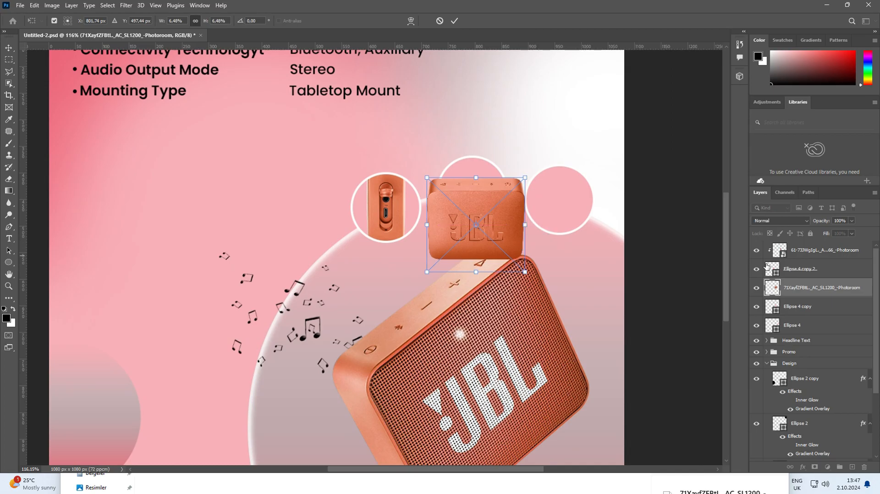
pyautogui.press('Return')
# - Clip the front-view speaker image to the middle circle, shrink it slightly and move it up so the embossed JBL logo is centred
pyautogui.hotkey('ctrl', 'alt', 'g')
pyautogui.scroll(3, 508, 183)
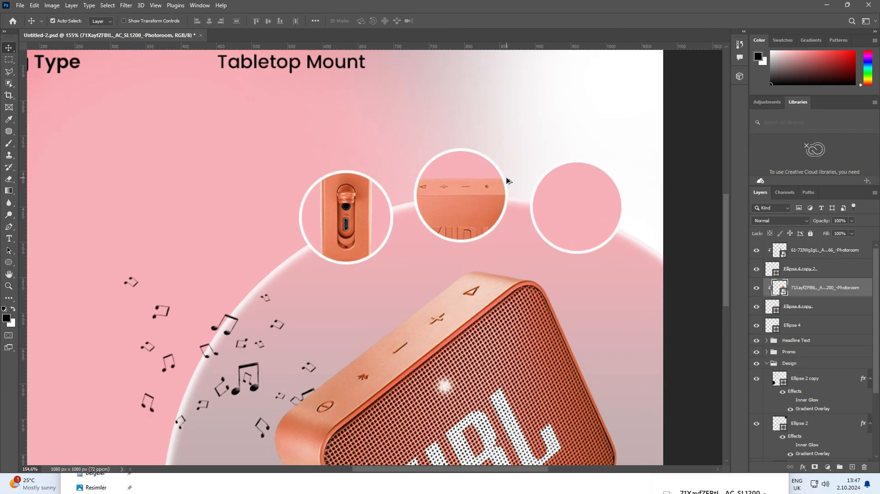
pyautogui.hotkey('ctrl', 't')
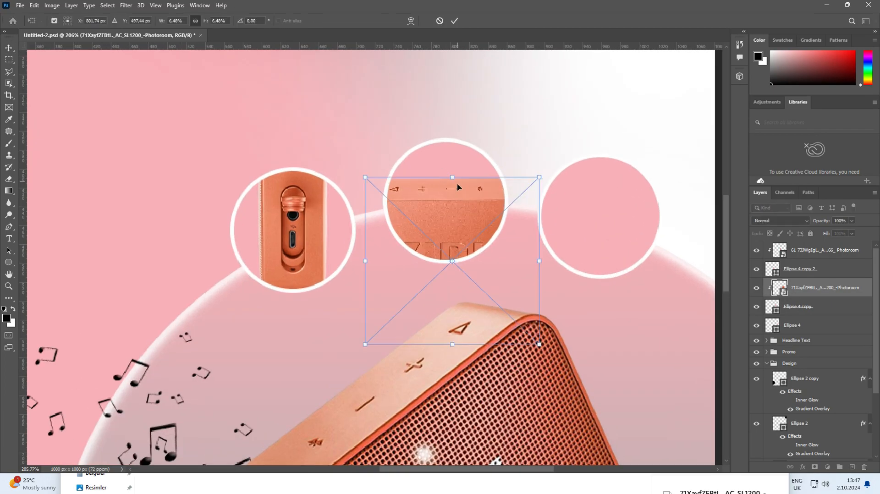
pyautogui.moveTo(454, 178); pyautogui.dragTo(454, 191)
pyautogui.moveTo(459, 235); pyautogui.dragTo(461, 175)
pyautogui.press('Return')
pyautogui.scroll(-3, 460, 175)
pyautogui.moveTo(411, 186); pyautogui.dragTo(255, 170)
pyautogui.moveTo(295, 191); pyautogui.dragTo(295, 182)
pyautogui.click(659, 265)
# - Place the 71K+fCvkPxL._AC_SL1200_-Photoroom image directly above the Ellipse 4 layer, scaled to about 5.25%
pyautogui.click(421, 206)
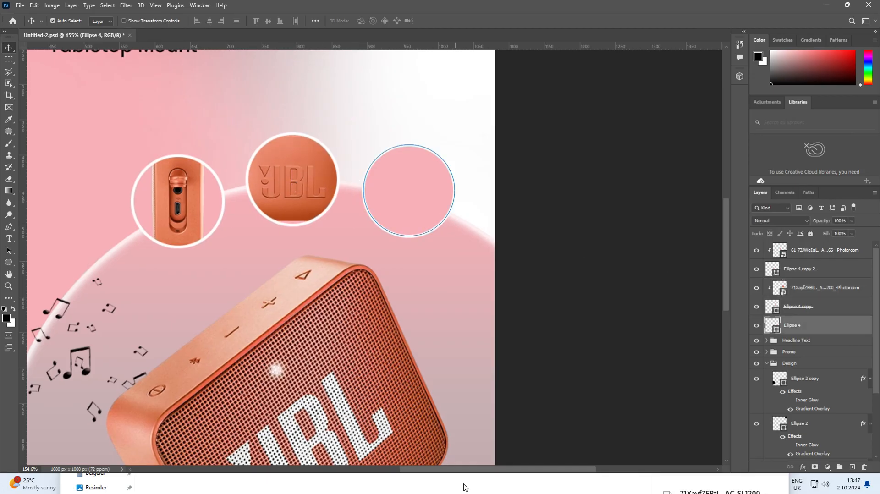
pyautogui.click(465, 485)
pyautogui.moveTo(427, 397); pyautogui.dragTo(412, 179)
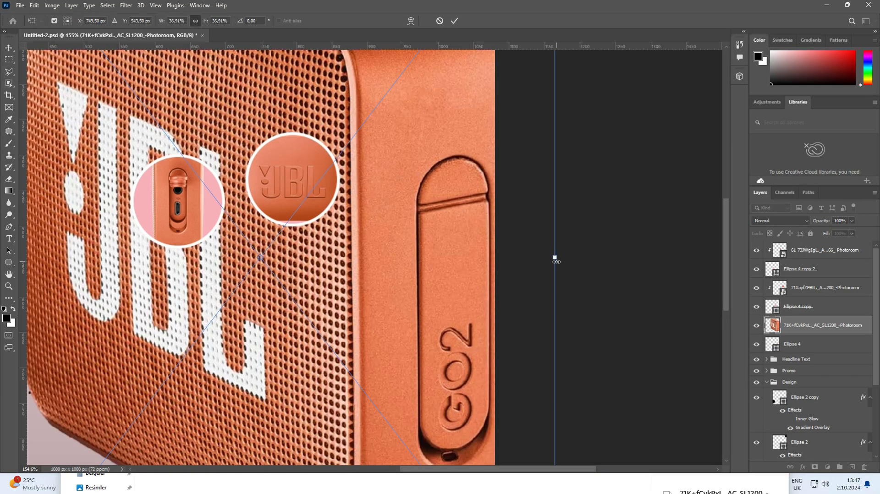
pyautogui.moveTo(556, 261); pyautogui.dragTo(52, 275)
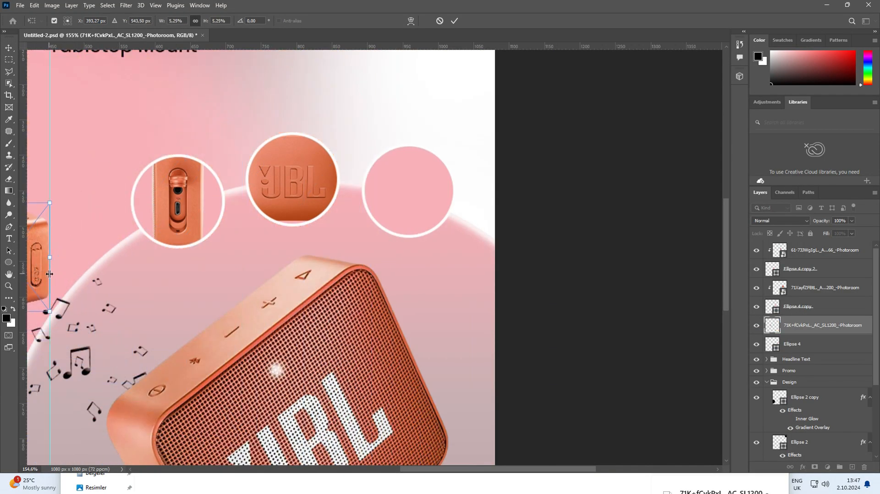
pyautogui.hotkey('ctrl', 'z')
pyautogui.hotkey('ctrl', 'shift', 'z')
pyautogui.press('Return')
# - Move the newly placed angled speaker image over the empty pink circle and clip it to that circle
pyautogui.moveTo(182, 267); pyautogui.dragTo(312, 269)
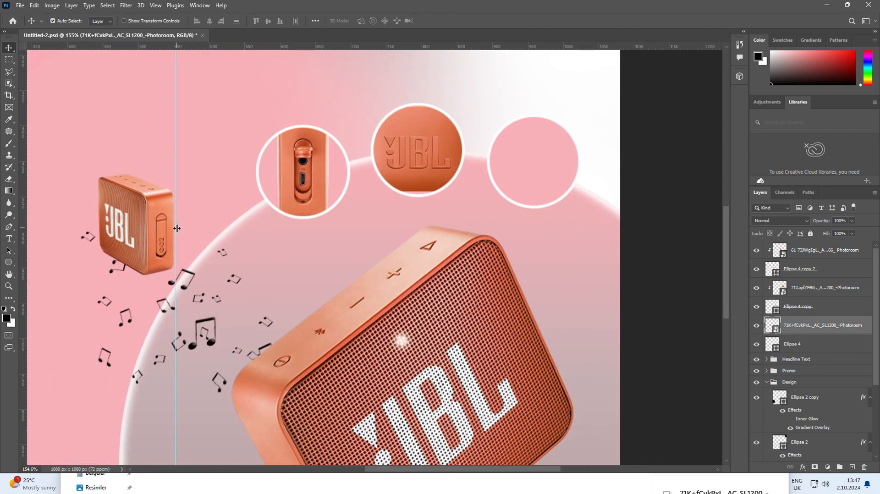
pyautogui.moveTo(131, 229); pyautogui.dragTo(532, 166)
pyautogui.keyDown('alt'); pyautogui.click(787, 335); pyautogui.keyUp('alt')
pyautogui.scroll(3, 609, 183)
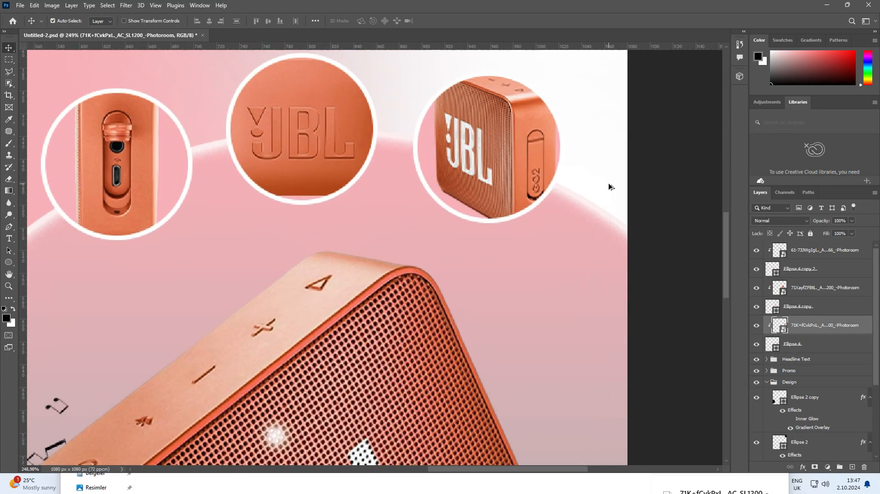
# - Enlarge the clipped angled speaker image to about 6.6% and shift it left so the GO2 side panel sits near the circle's centre
pyautogui.scroll(3, 587, 204)
pyautogui.moveTo(531, 214); pyautogui.dragTo(506, 206)
pyautogui.hotkey('ctrl', 't')
pyautogui.press('Return')
pyautogui.scroll(-5, 506, 206)
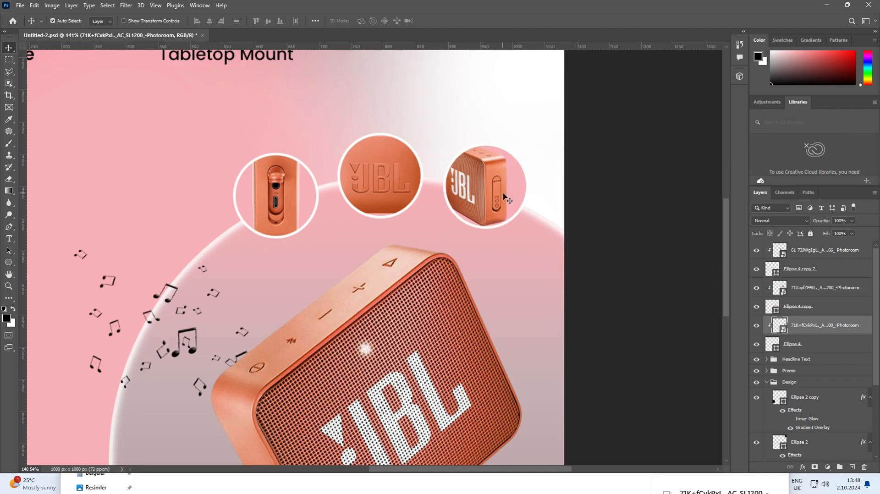
pyautogui.hotkey('ctrl', 't')
pyautogui.moveTo(508, 189); pyautogui.dragTo(484, 187)
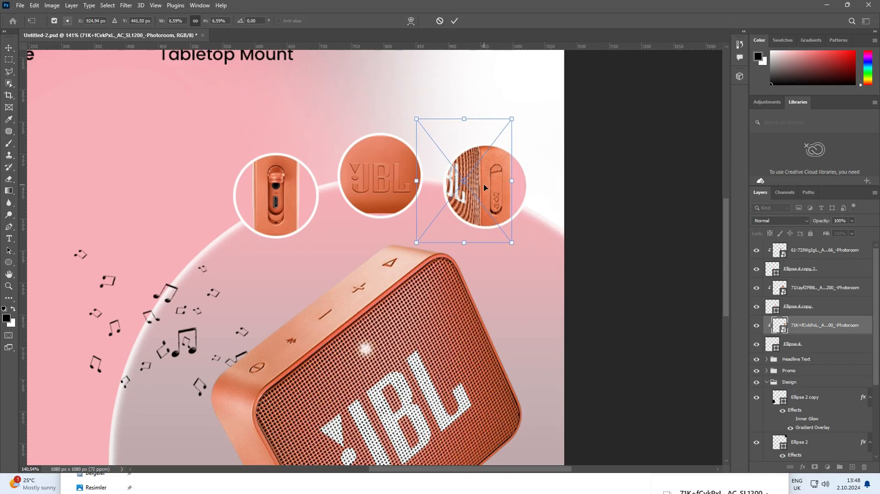
pyautogui.press('Return')
# - Deselect the layer and save the document
pyautogui.click(623, 197)
pyautogui.scroll(-8, 623, 196)
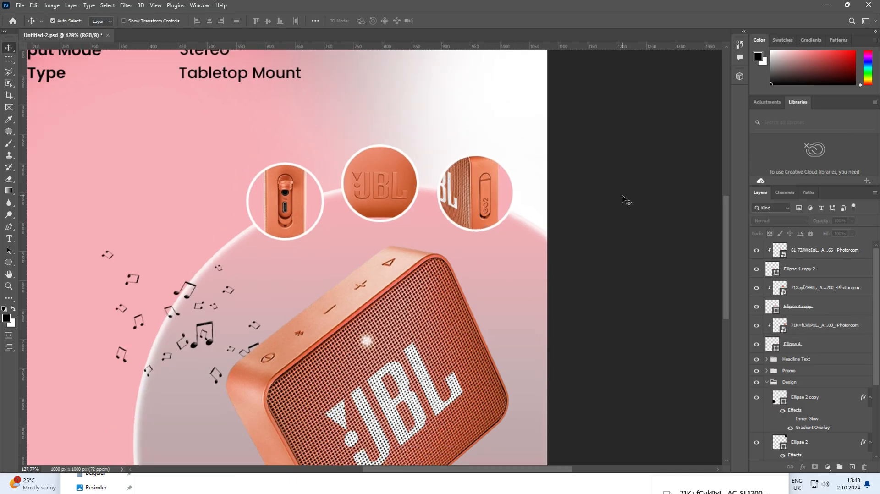
pyautogui.hscroll(-3, 621, 191)
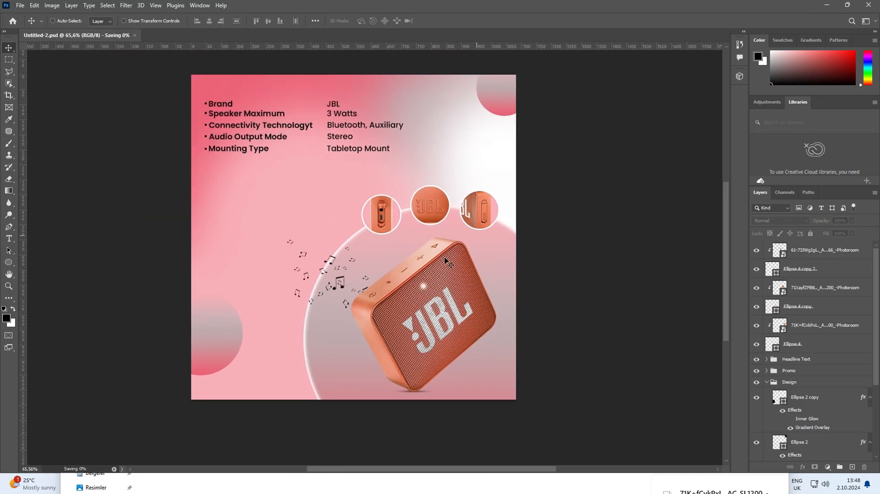
# - Enlarge the music notes image to about 21% towards the upper left and nudge it slightly down
pyautogui.scroll(3, 402, 262)
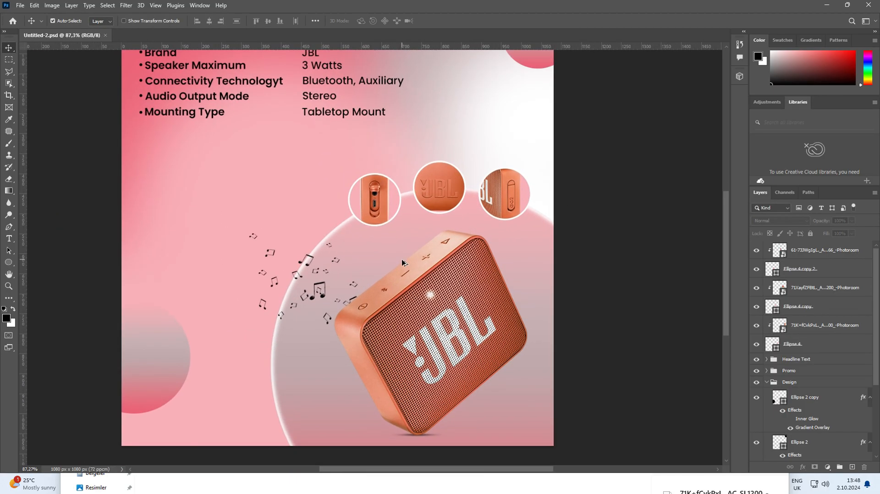
pyautogui.click(315, 300)
pyautogui.hotkey('ctrl', 't')
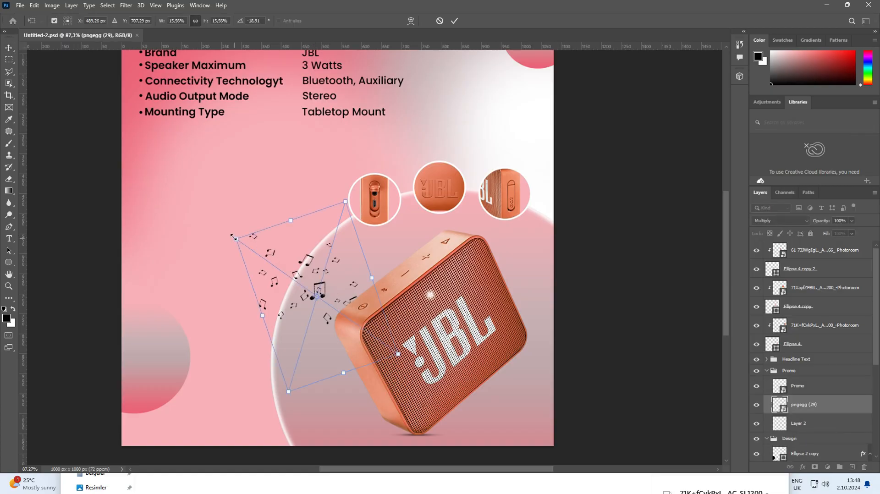
pyautogui.moveTo(234, 238); pyautogui.dragTo(179, 198)
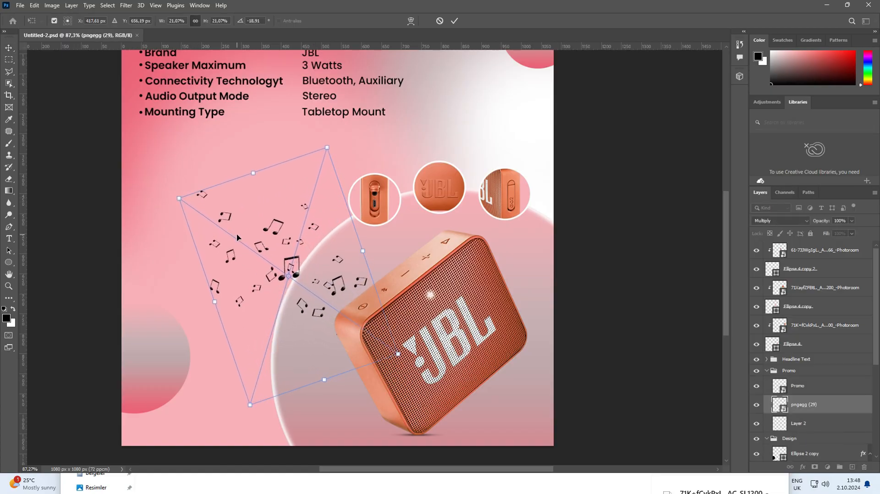
pyautogui.moveTo(266, 232); pyautogui.dragTo(265, 235)
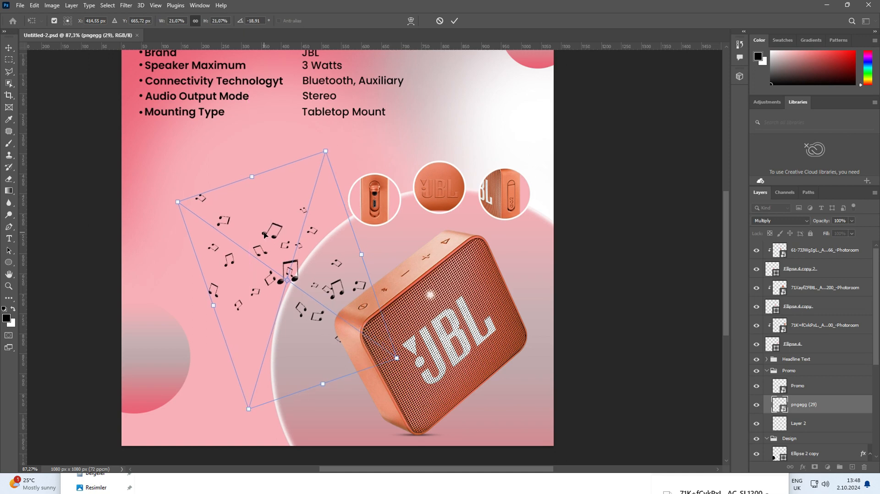
pyautogui.press('Return')
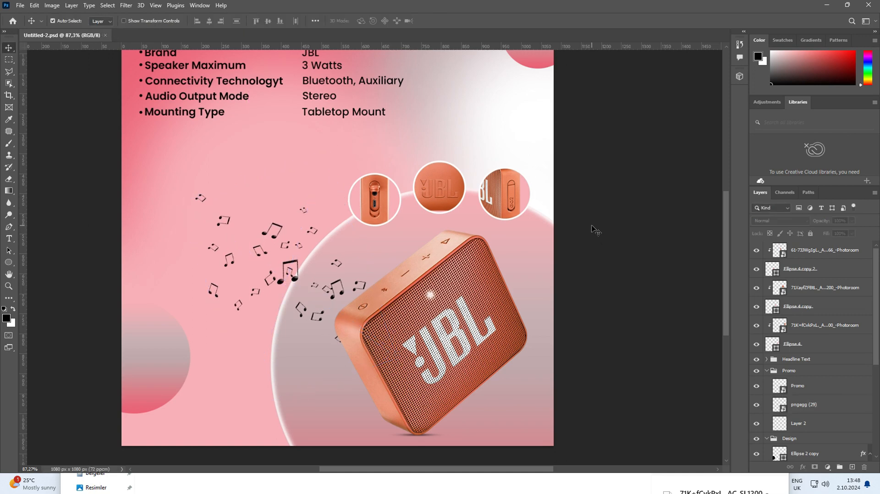
# - Save a copy of the design as the JPEG file "Untitled-2 copy" with quality 12 (Maximum) and the Baseline ("Standard") format
pyautogui.scroll(-2, 596, 232)
pyautogui.moveTo(594, 220); pyautogui.dragTo(594, 183)
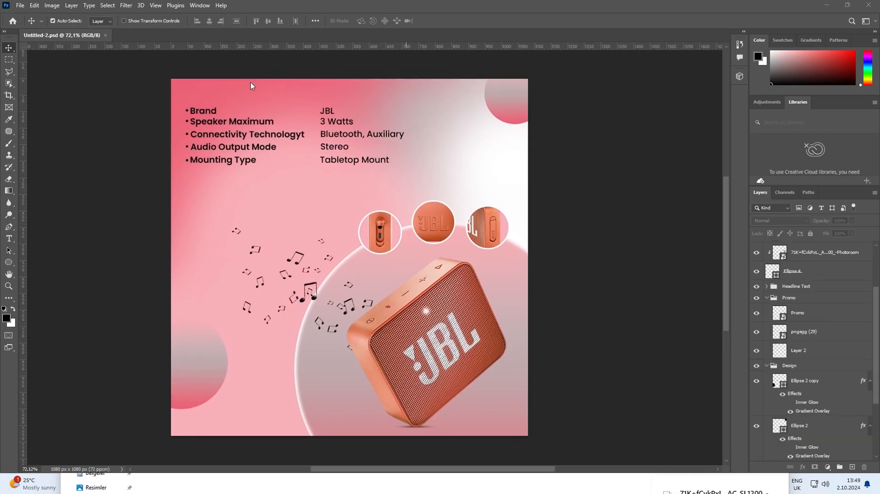
pyautogui.click(20, 5)
pyautogui.click(53, 124)
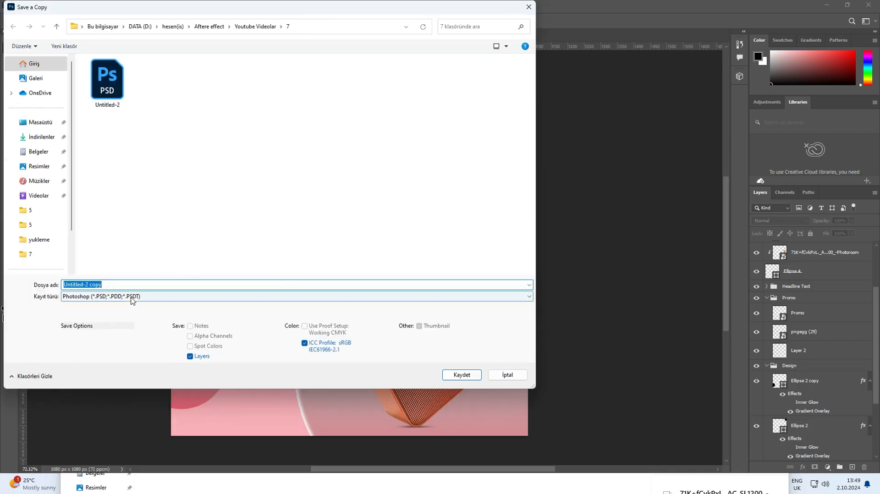
pyautogui.click(132, 300)
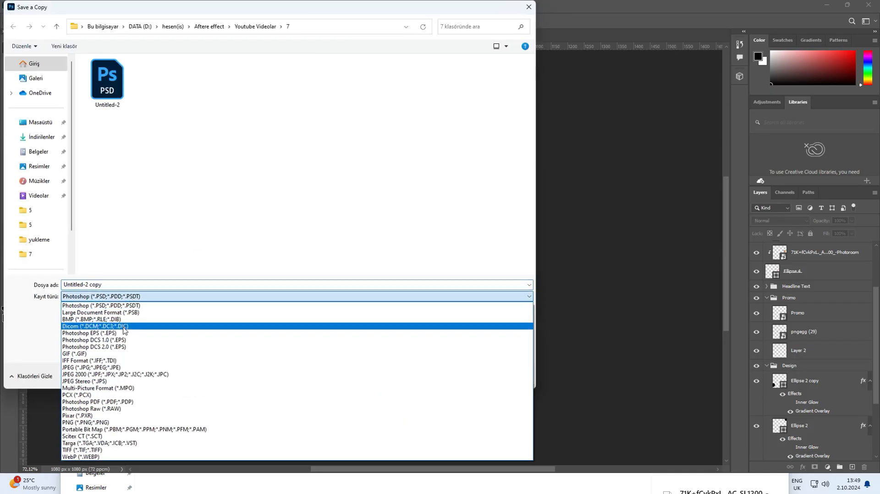
pyautogui.click(117, 366)
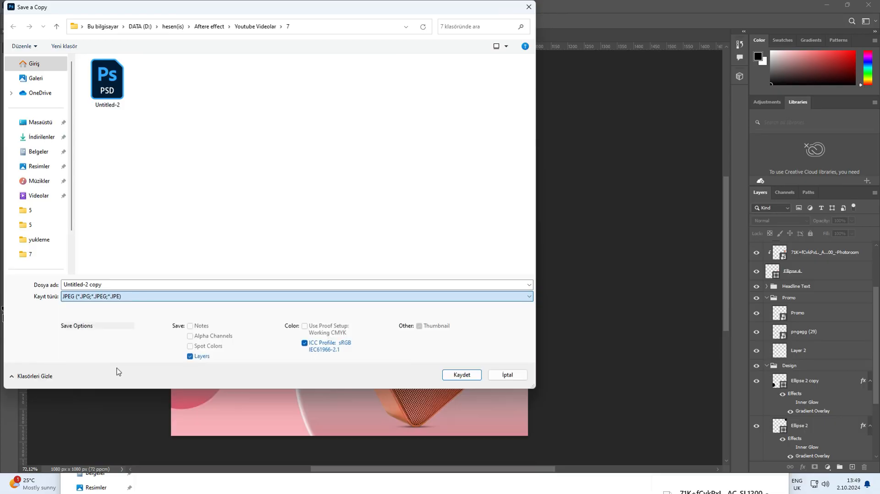
pyautogui.click(469, 375)
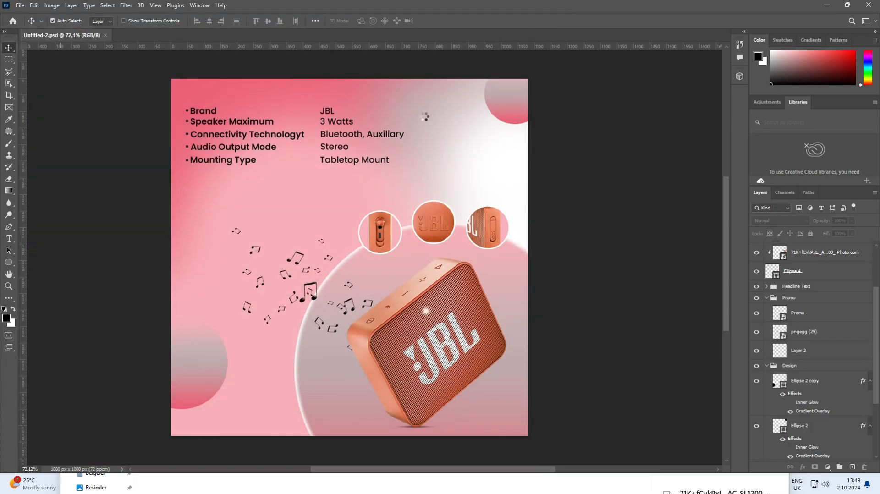
pyautogui.click(490, 120)
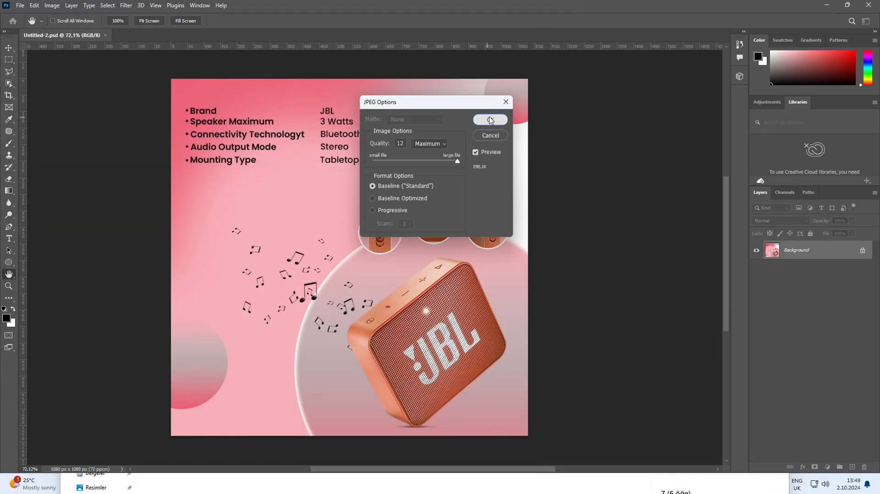
pyautogui.moveTo(579, 132); pyautogui.dragTo(563, 131)
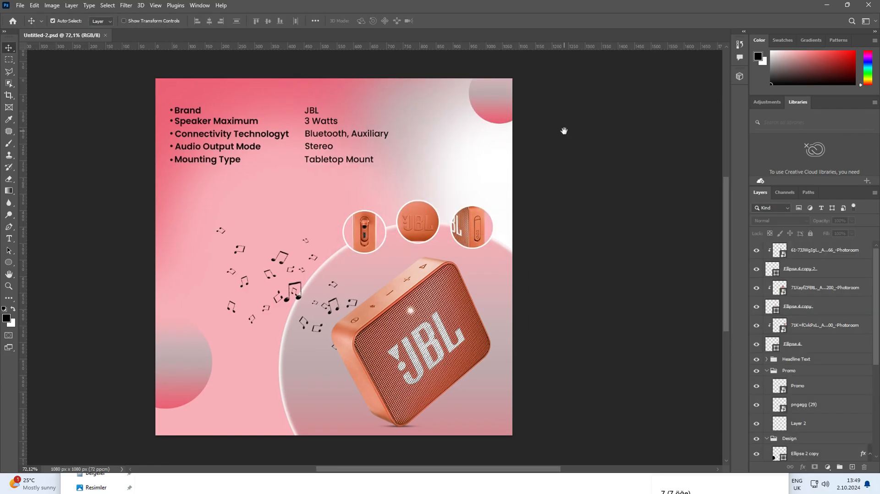